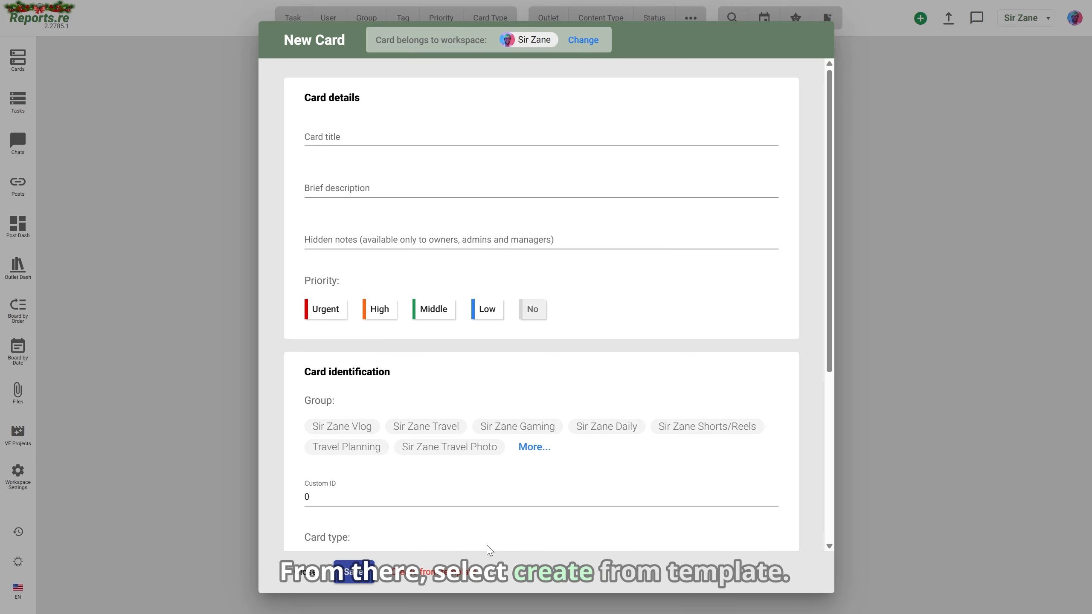
# - Create a card titled "Exploring the Swiss Alps: Mountains, Valleys & Timeless Silence" from the Sir Zane Nature Video template
pyautogui.click(463, 570)
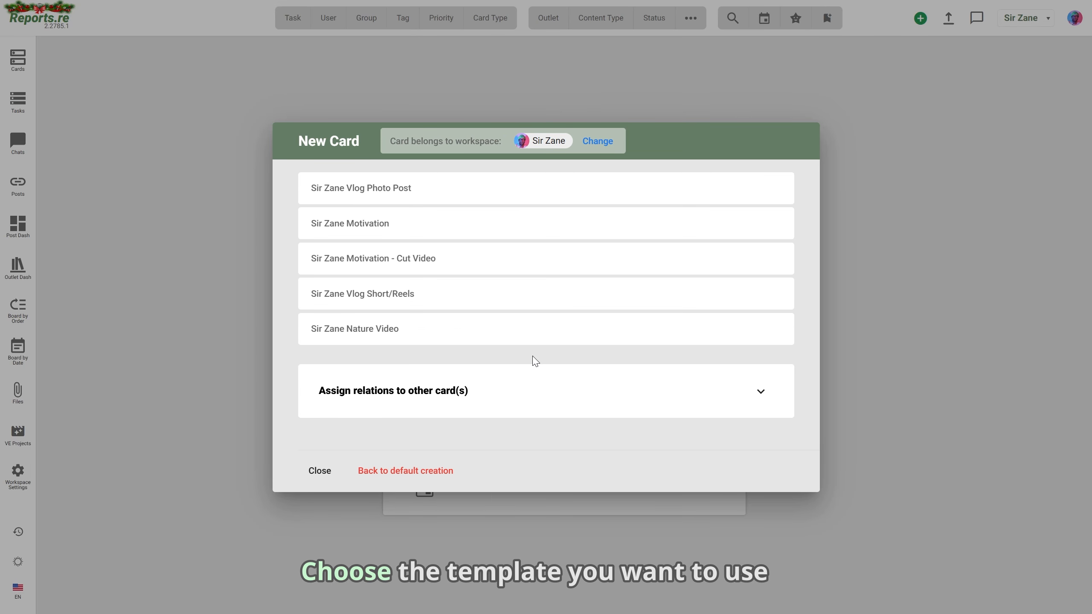
pyautogui.click(542, 338)
pyautogui.click(543, 336)
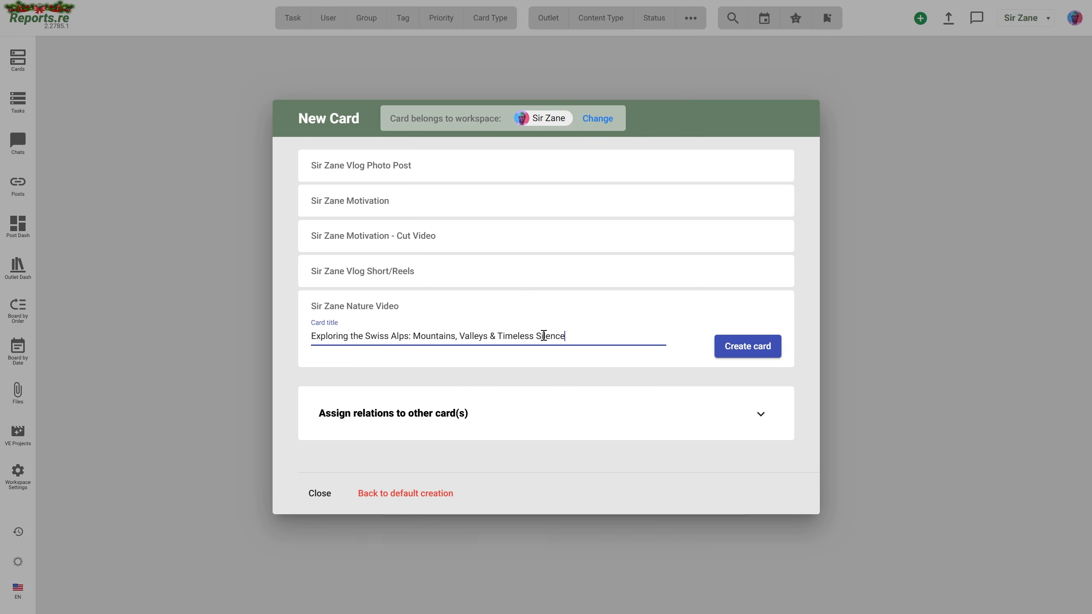
pyautogui.click(730, 355)
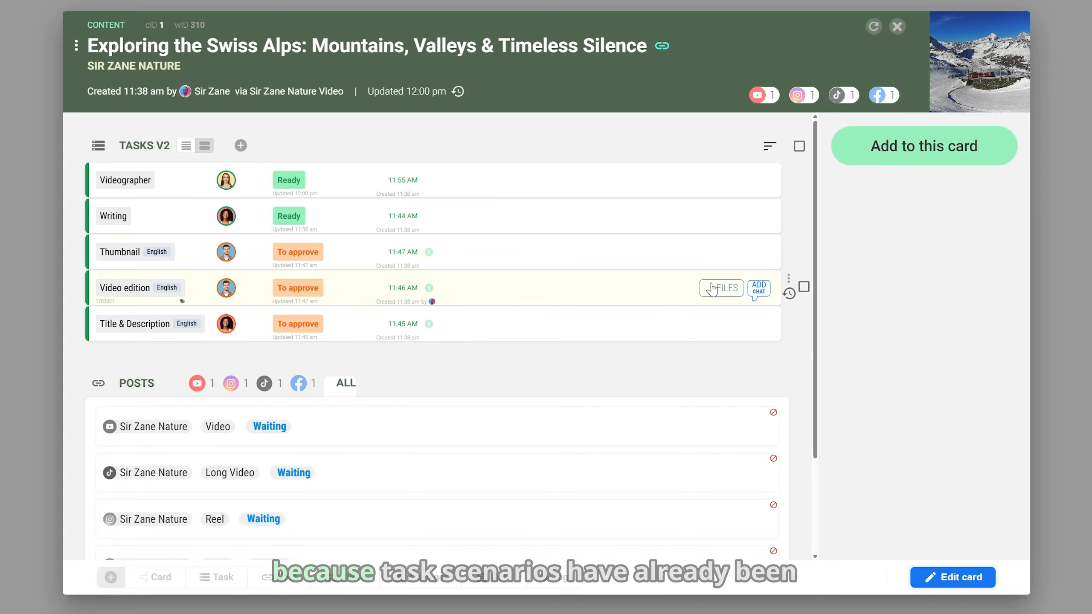
# - Set the Title & Description task's status to Ready and approve its submitted file
pyautogui.click(428, 326)
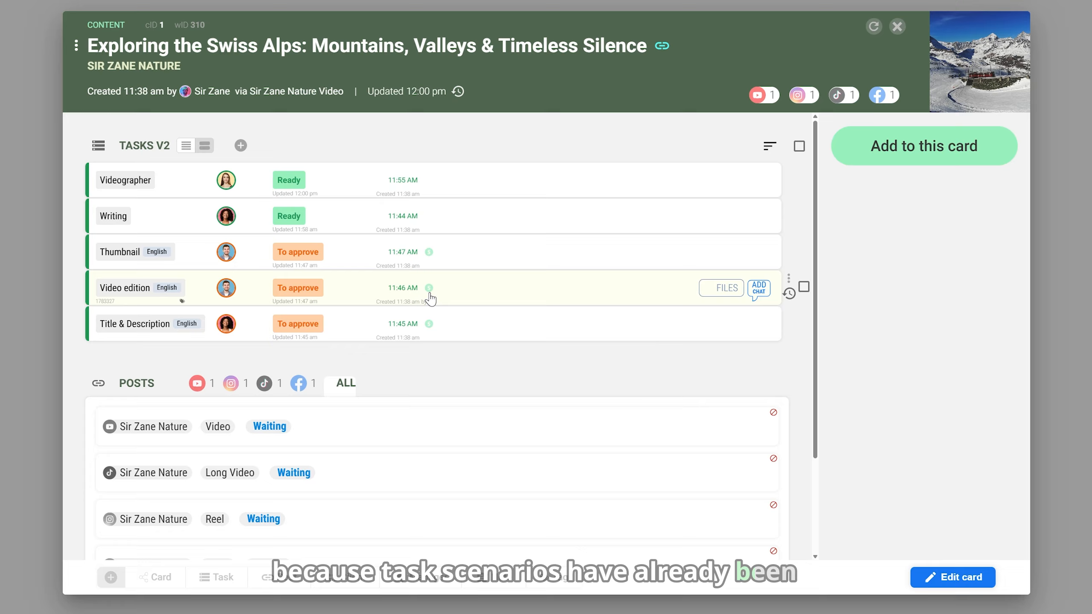
pyautogui.moveTo(430, 254)
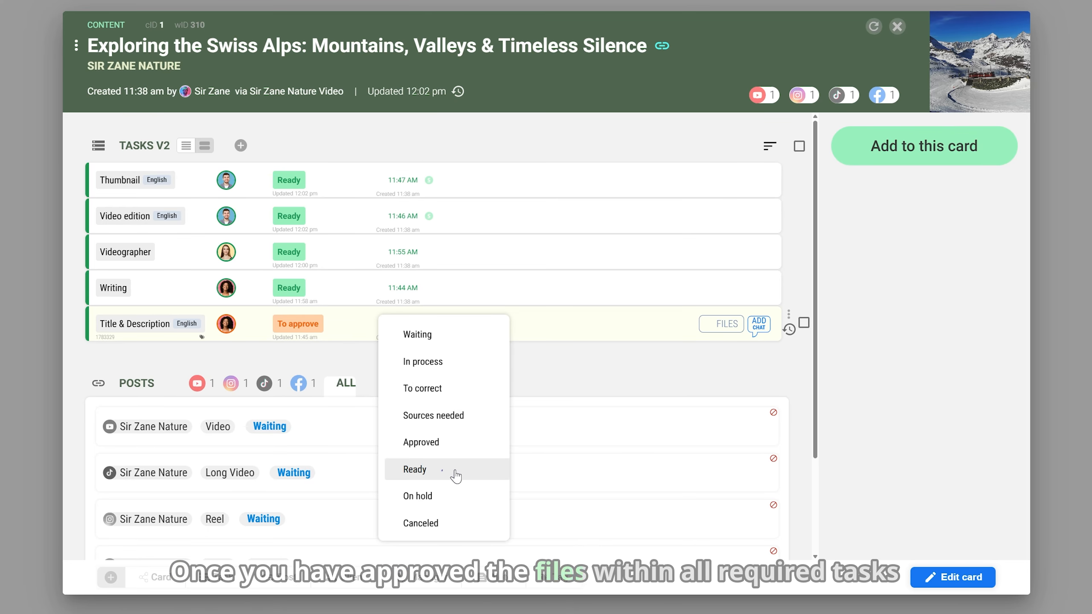
pyautogui.click(456, 469)
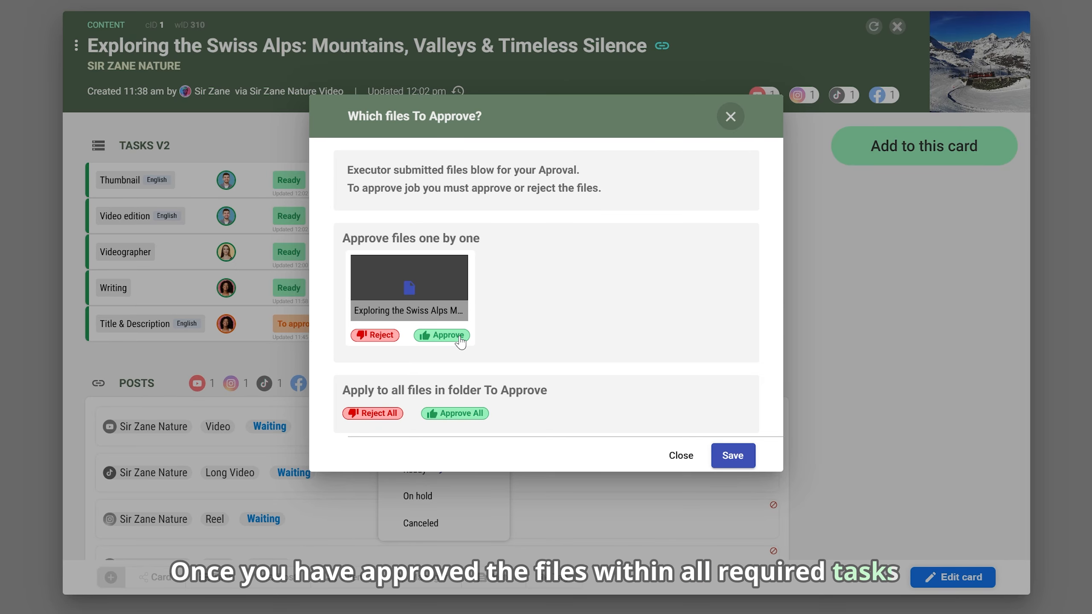
pyautogui.click(456, 336)
pyautogui.click(733, 456)
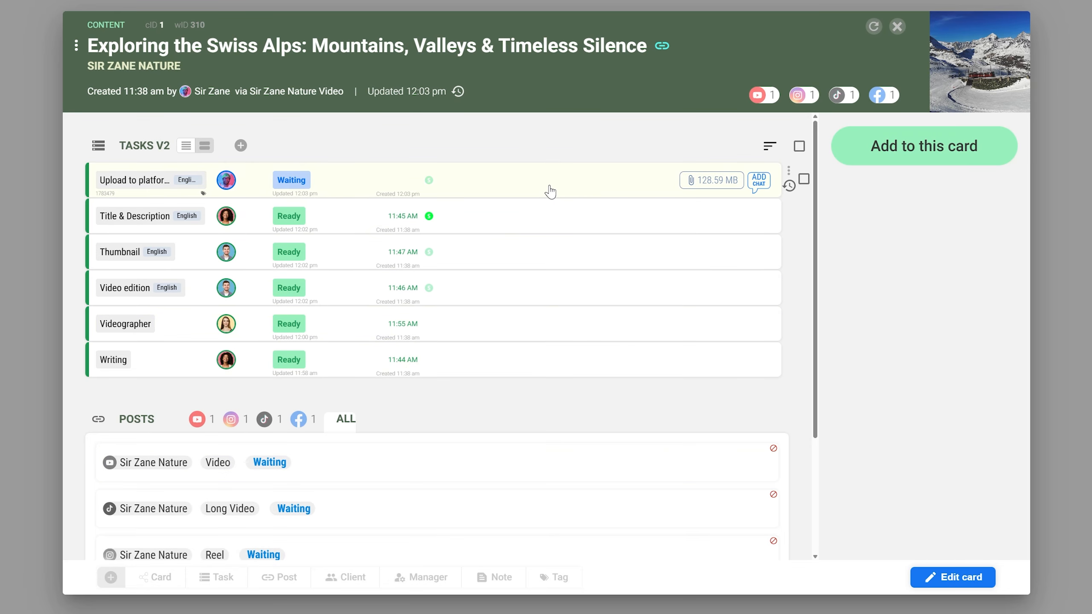
# - Review the Upload to platform task's Sources folder and available scenarios, and the posts listed in the card
pyautogui.click(550, 191)
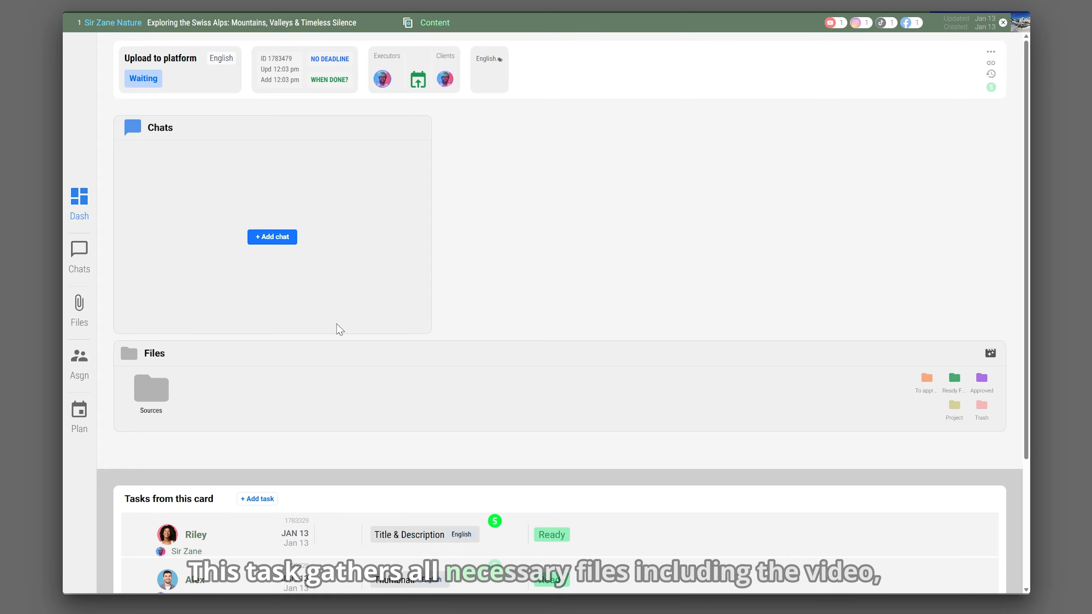
pyautogui.click(162, 387)
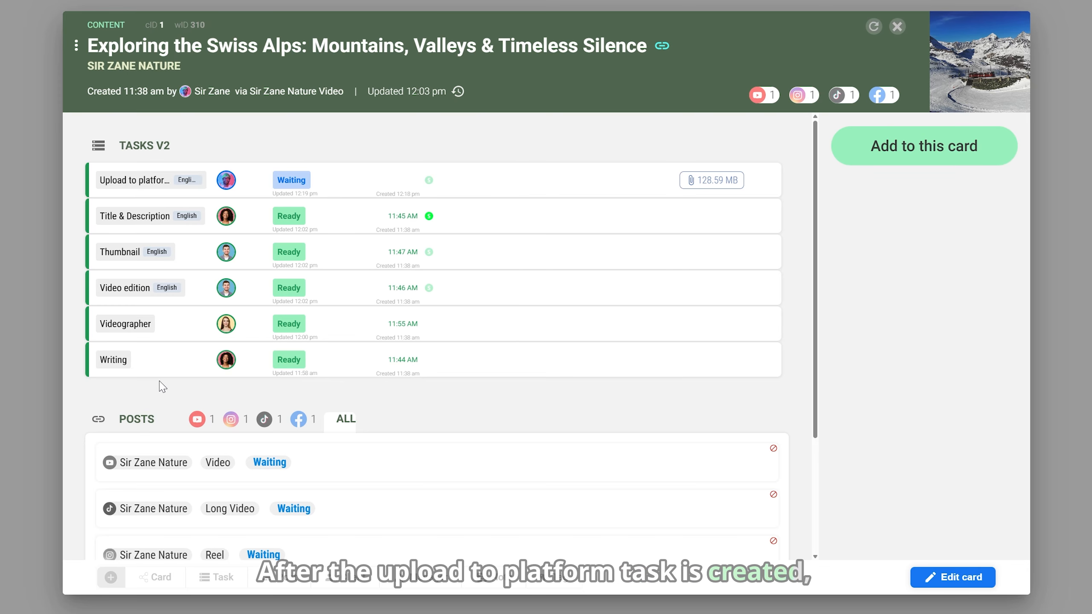
pyautogui.click(424, 188)
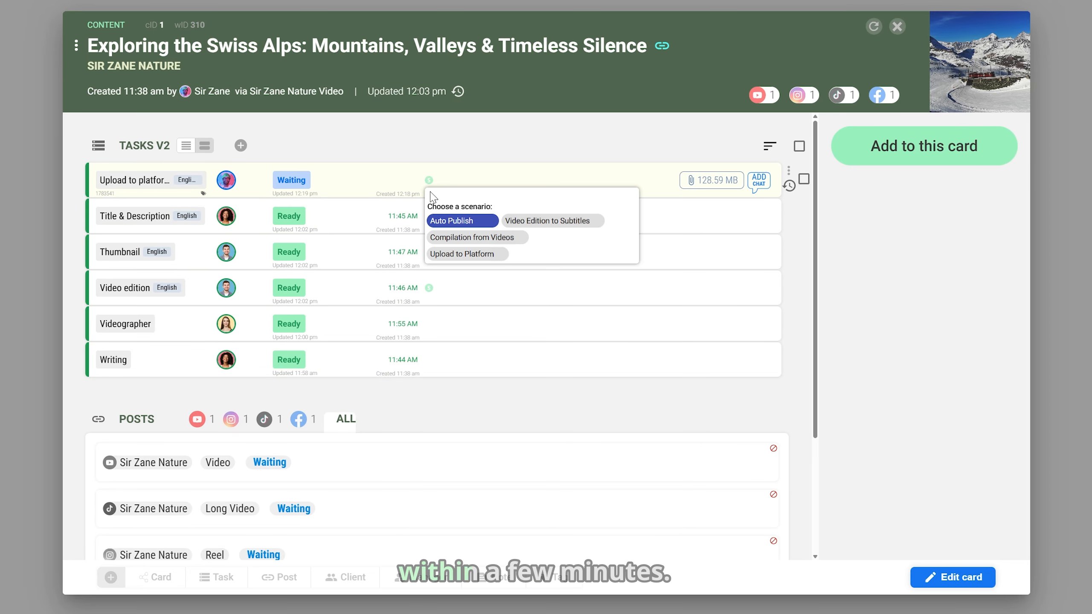
pyautogui.scroll(-1, 432, 390)
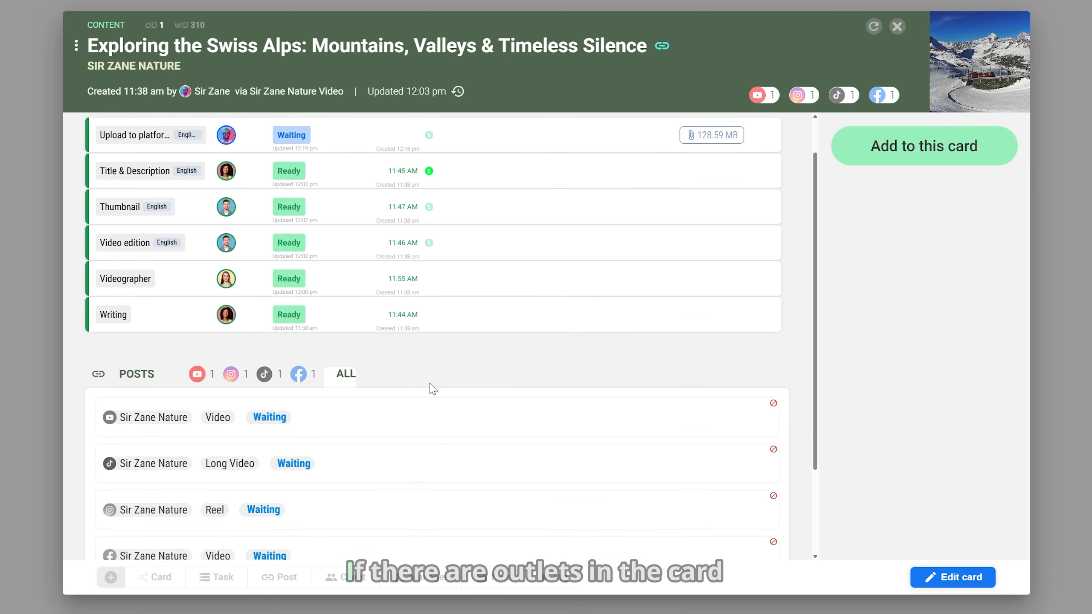
pyautogui.scroll(-3, 432, 389)
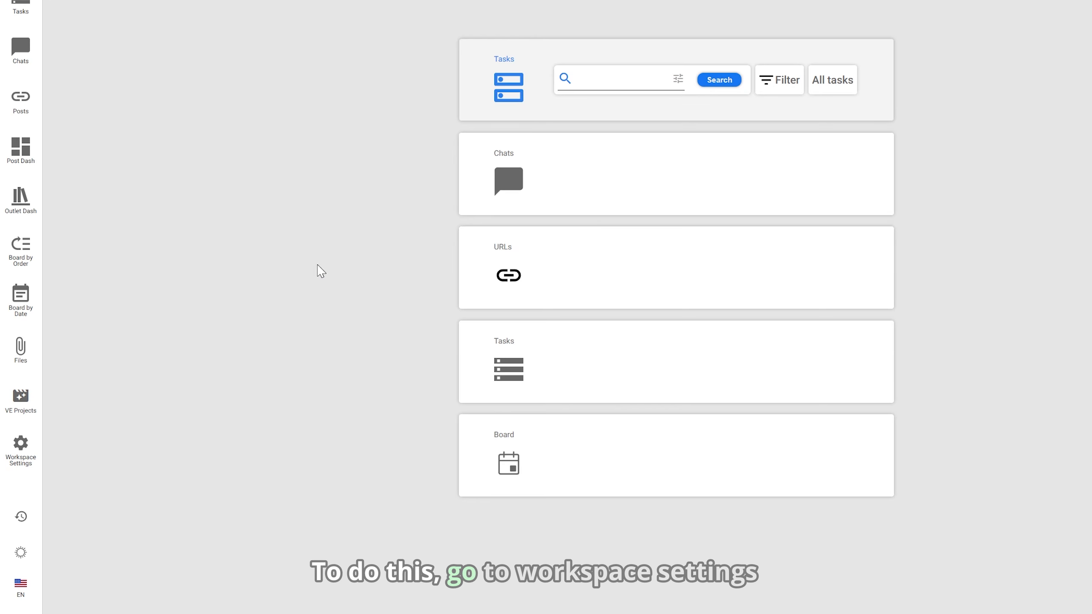
# - Create a group named "Sir Zane Nature" in the workspace's Categorization settings
pyautogui.click(32, 463)
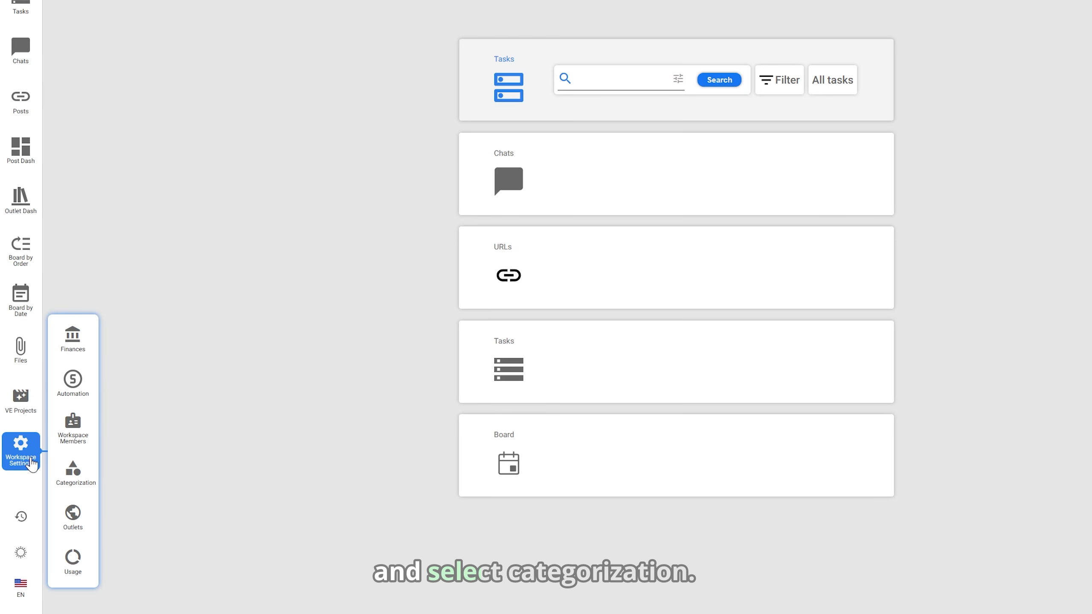
pyautogui.click(72, 475)
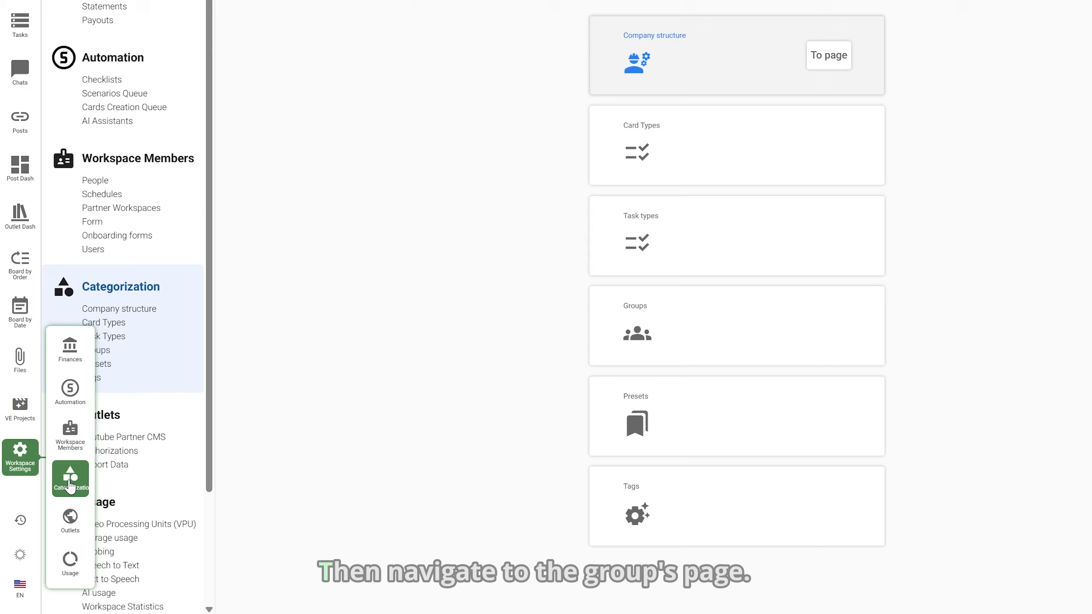
pyautogui.click(813, 335)
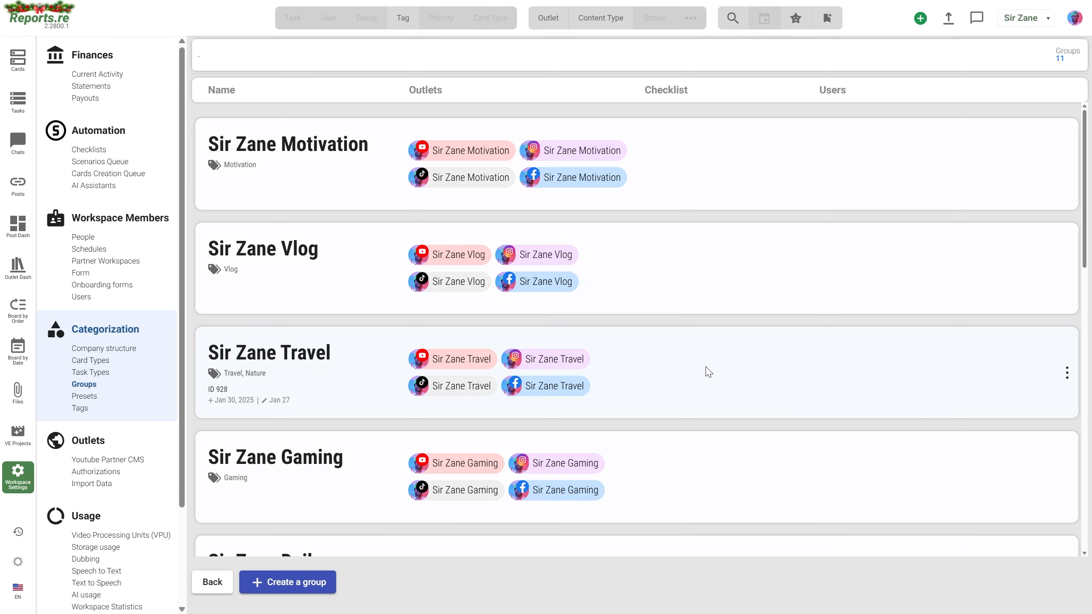
pyautogui.click(320, 580)
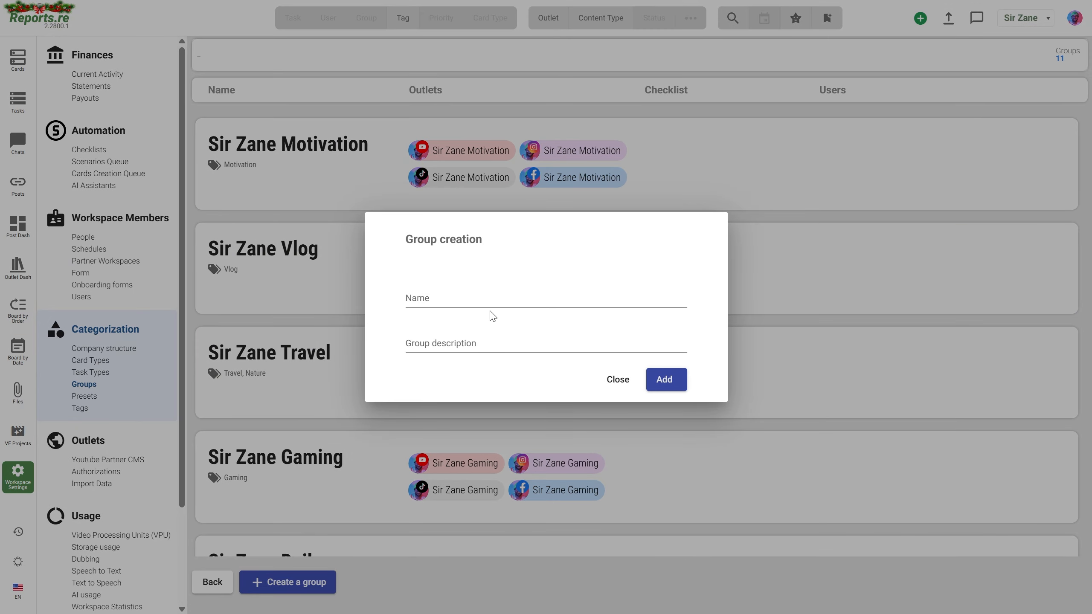
pyautogui.click(495, 302)
pyautogui.write('Sir Zane Nature')
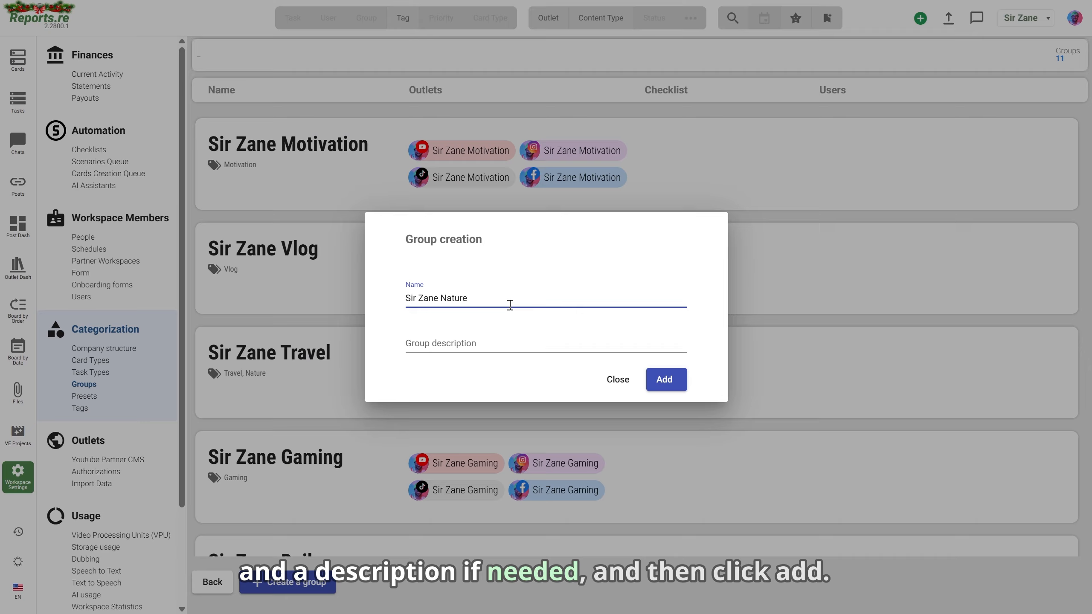
pyautogui.click(679, 374)
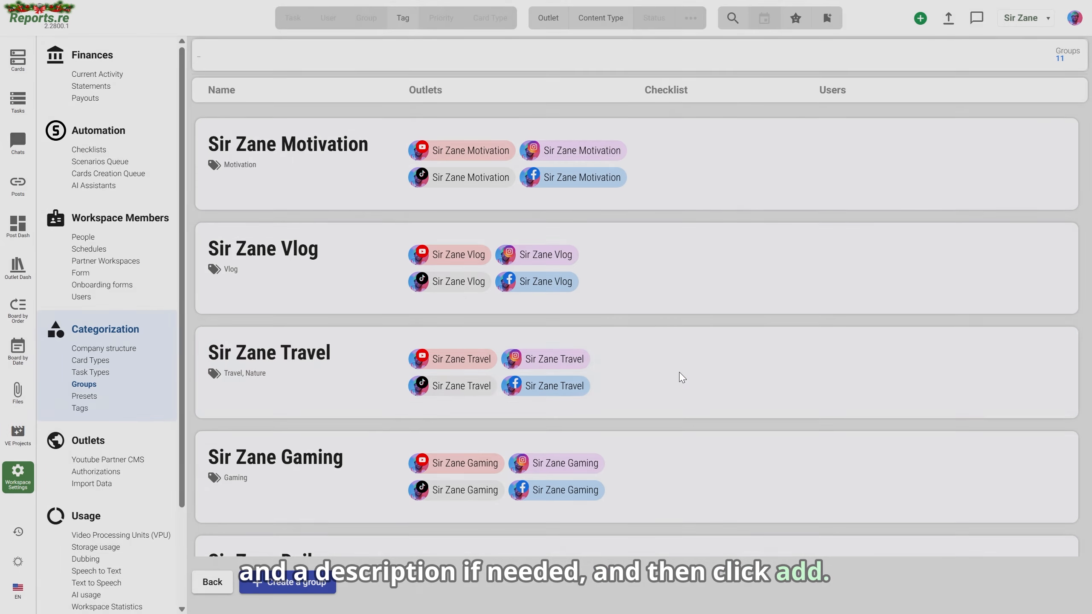
# - Add the Sir Zane Nature YouTube channel as an outlet of the Sir Zane Nature group with content type Video
pyautogui.scroll(-17, 682, 377)
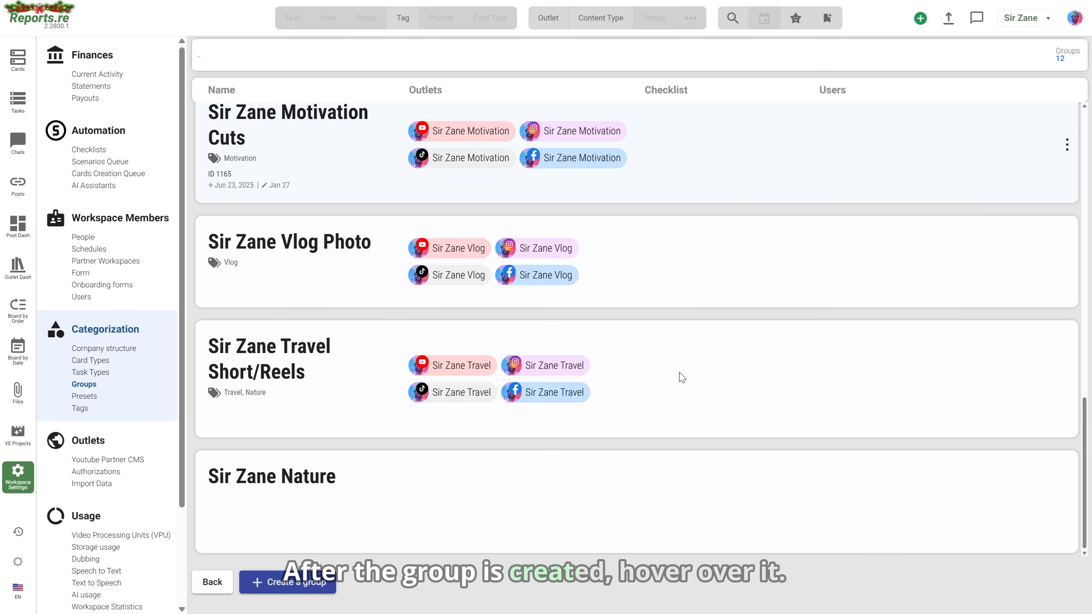
pyautogui.moveTo(738, 476)
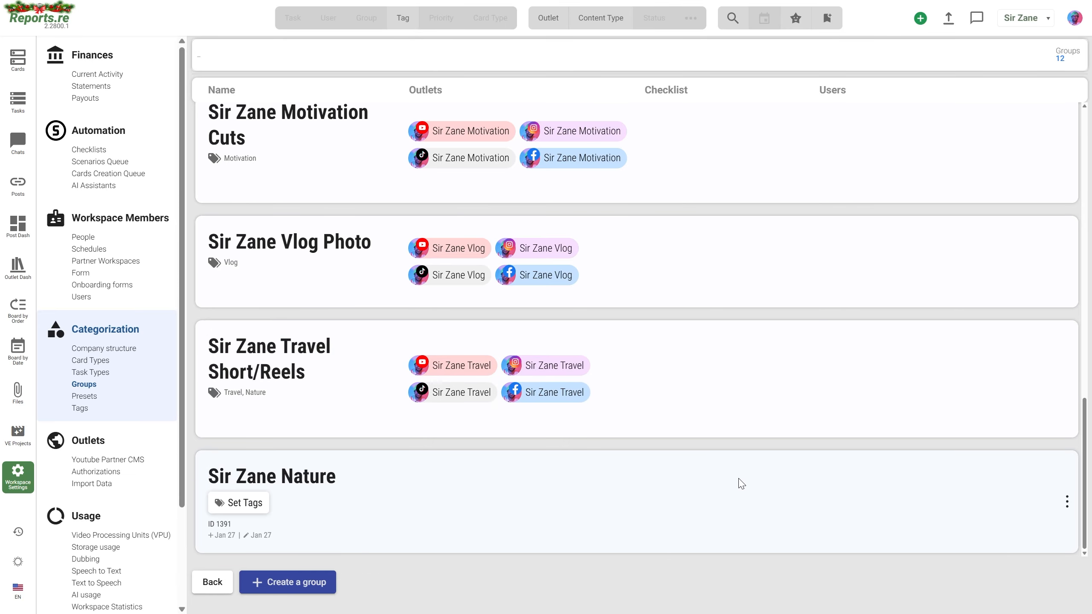
pyautogui.click(1067, 501)
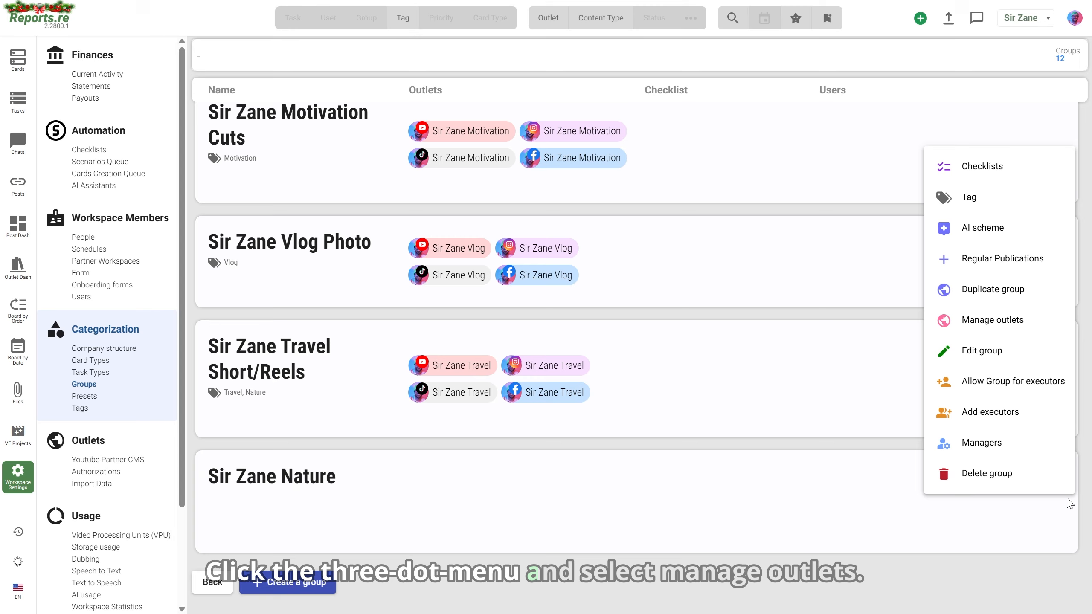
pyautogui.click(1022, 325)
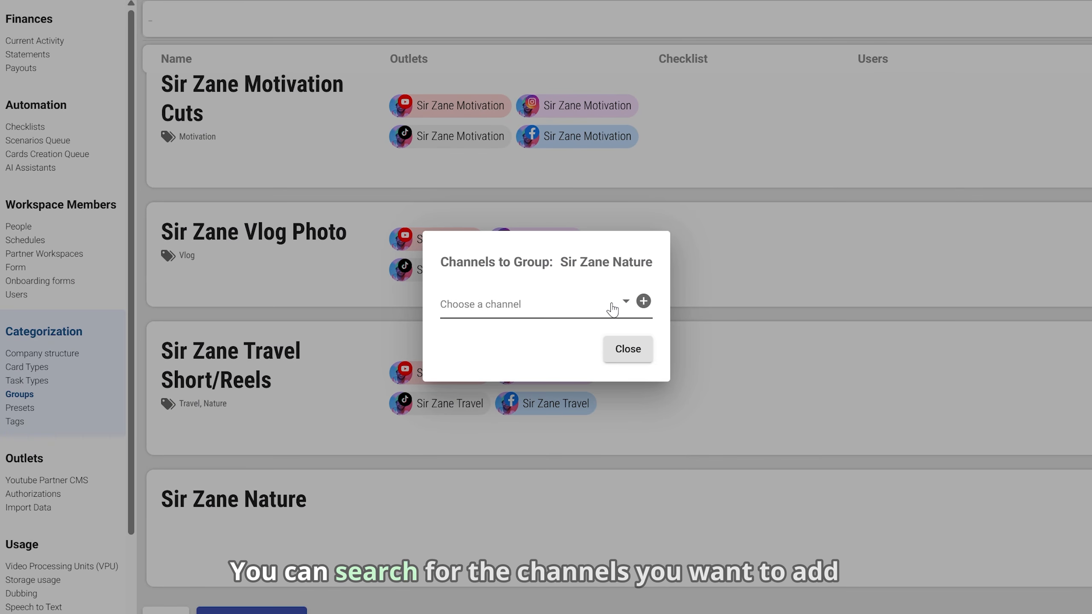
pyautogui.click(612, 309)
pyautogui.click(585, 378)
pyautogui.write('Nature')
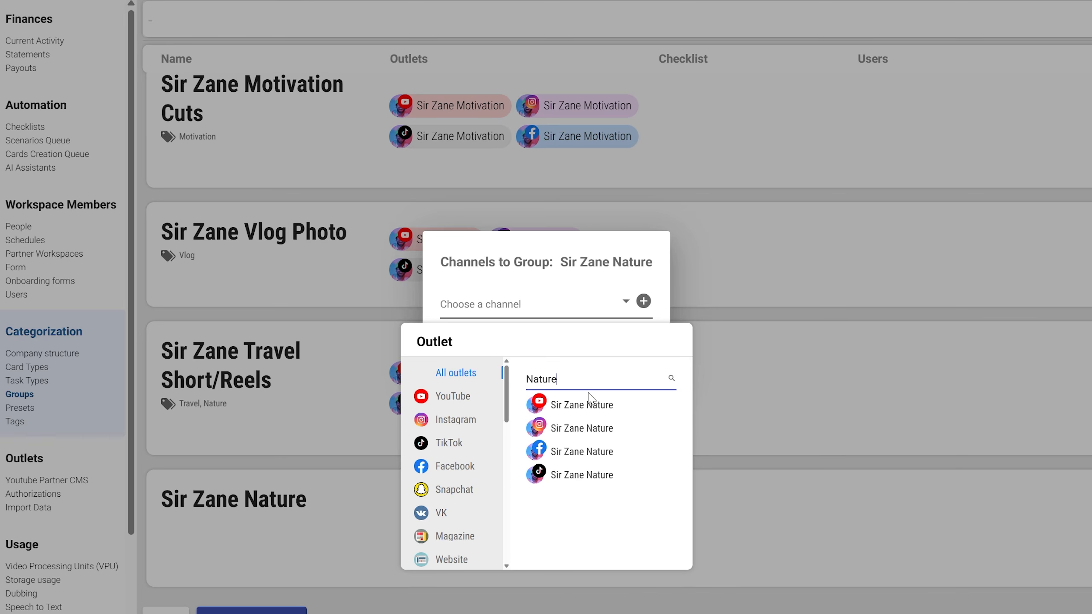
pyautogui.click(589, 402)
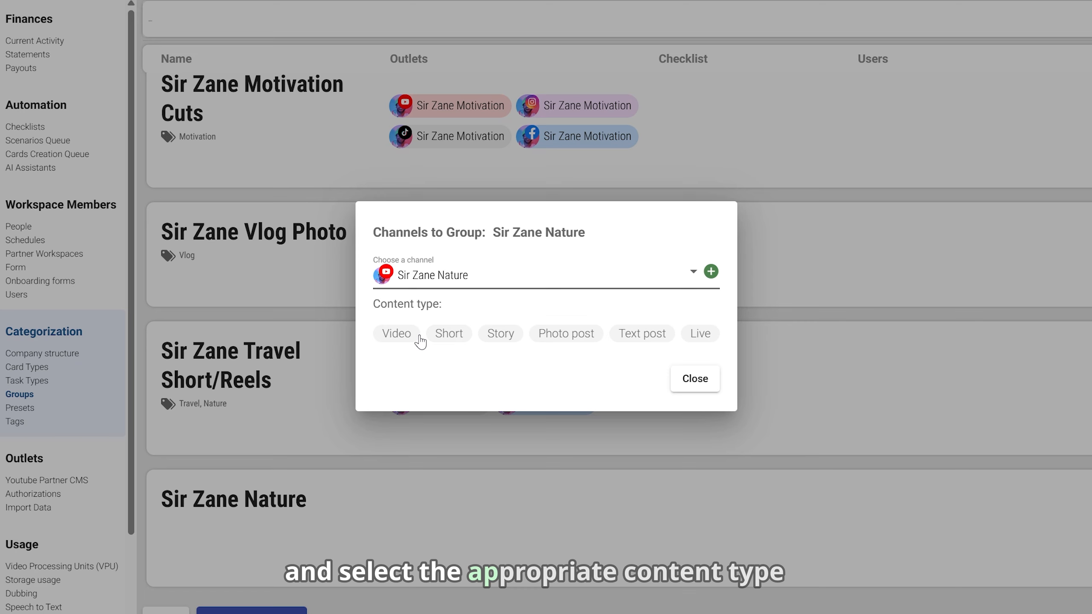
pyautogui.click(415, 336)
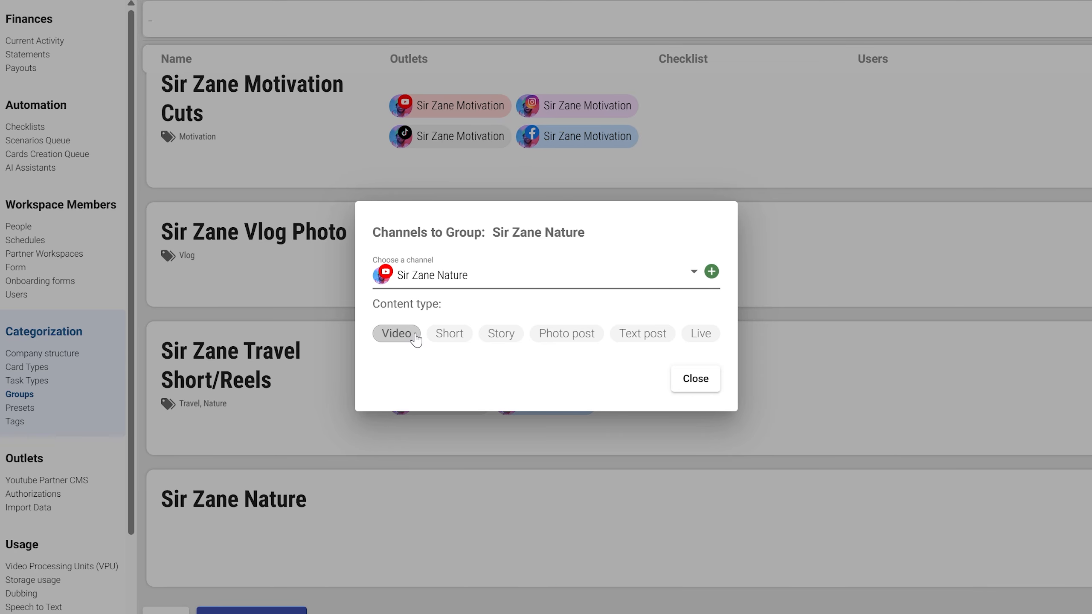
pyautogui.click(710, 272)
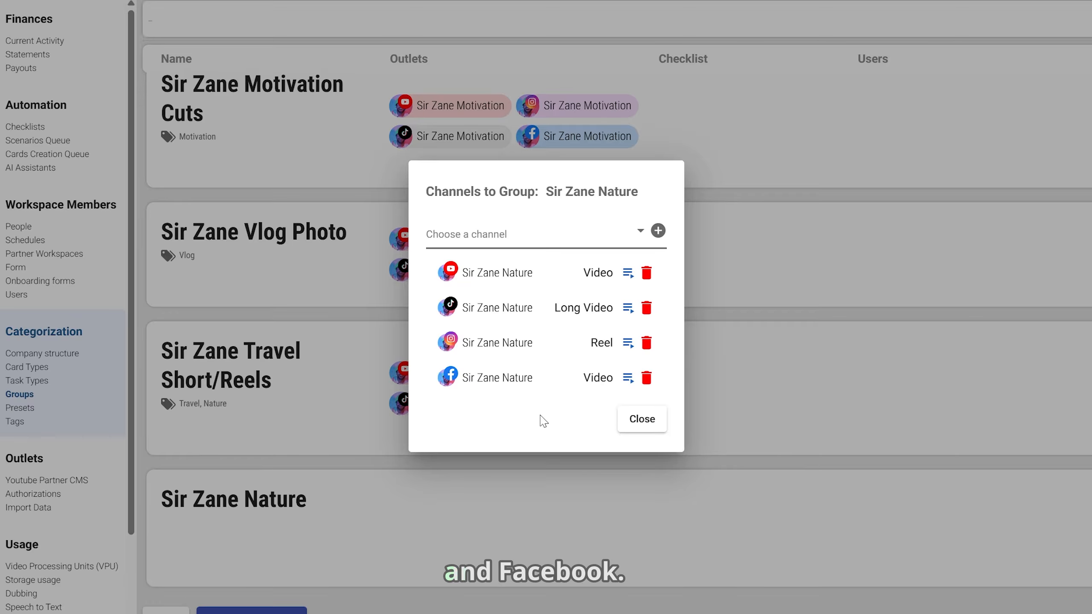
pyautogui.click(642, 419)
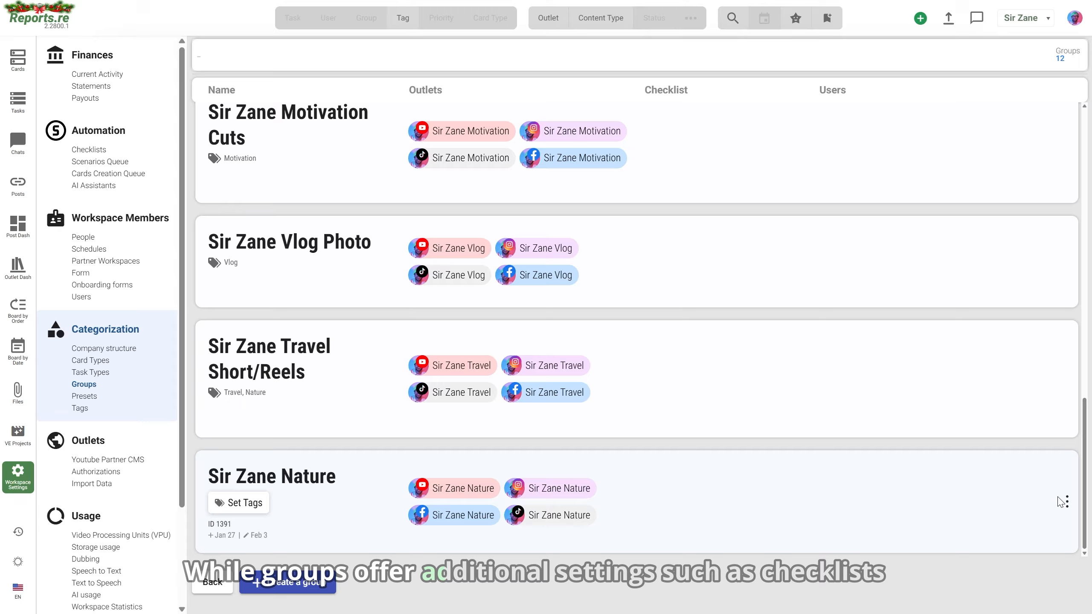
pyautogui.click(1066, 501)
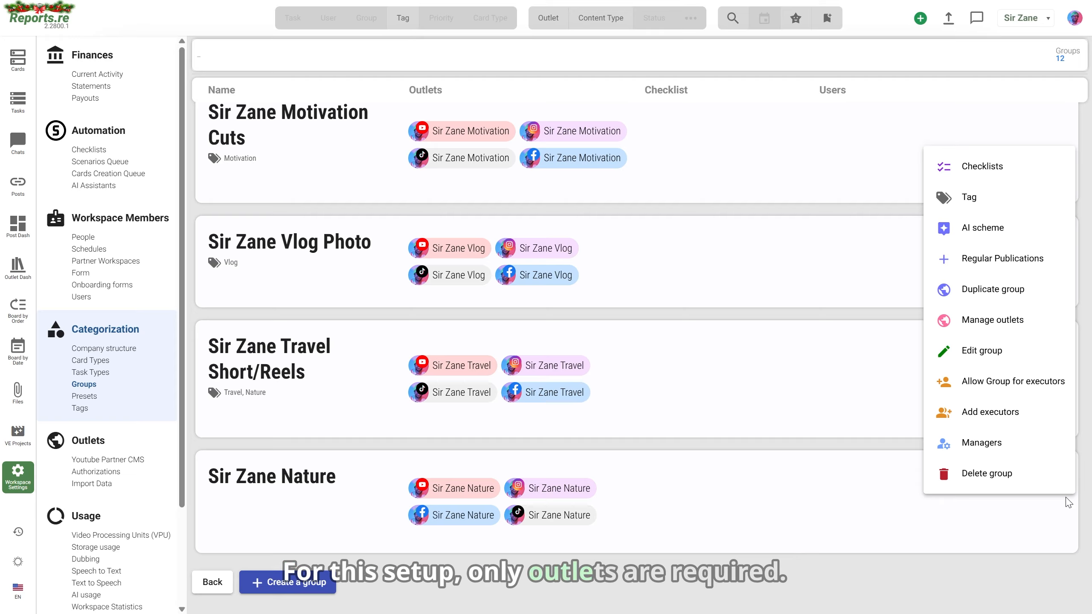
pyautogui.click(1067, 502)
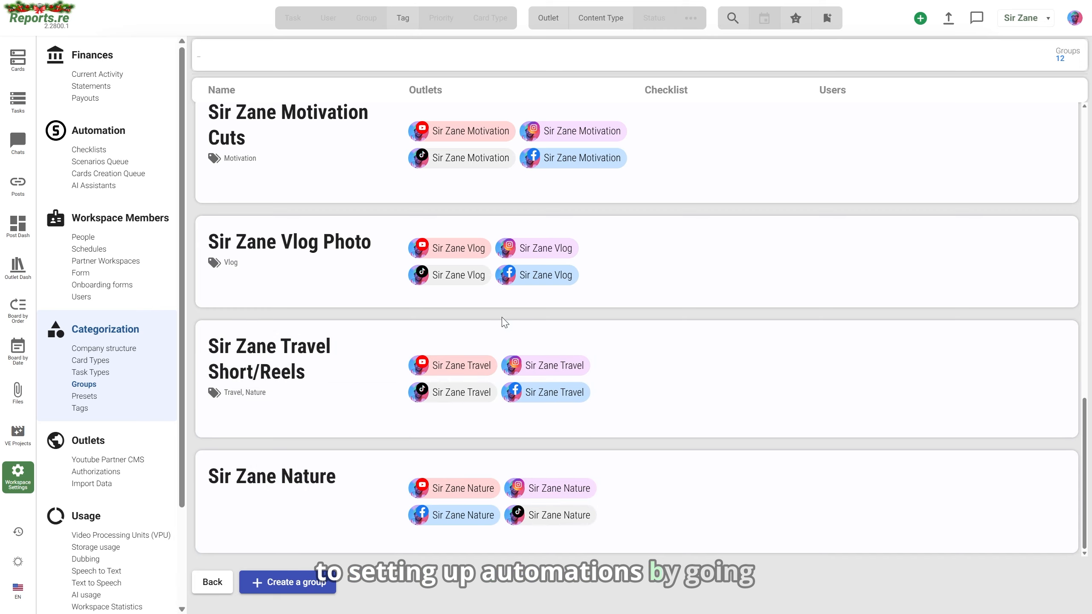
# - Start a task scenario template titled "Auto Publish" with the automation type TaskOperationContentPublisher in the workspace's Automation settings
pyautogui.click(160, 142)
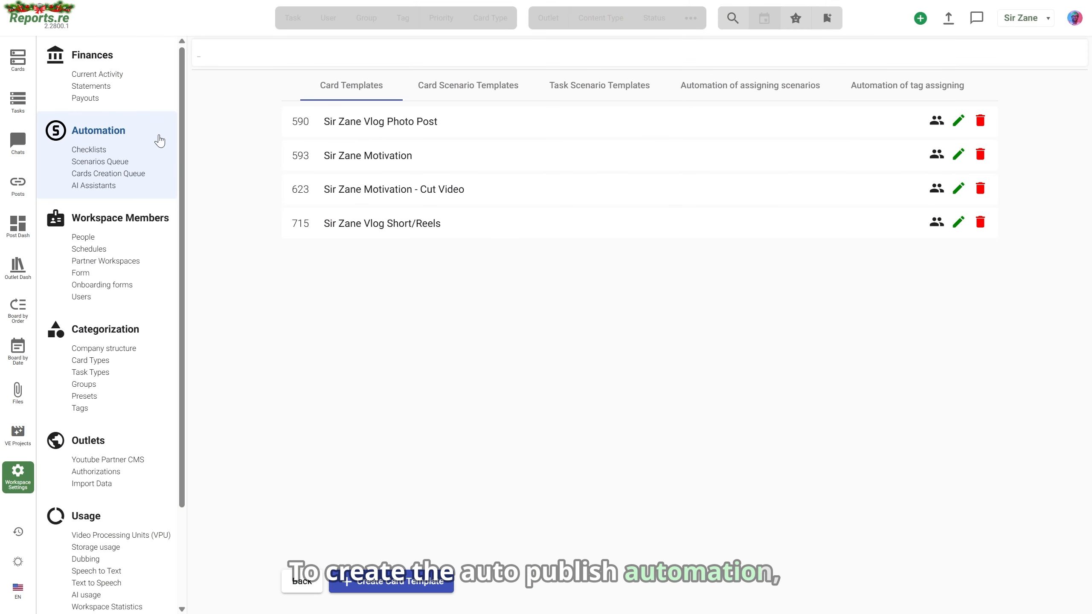
pyautogui.click(576, 98)
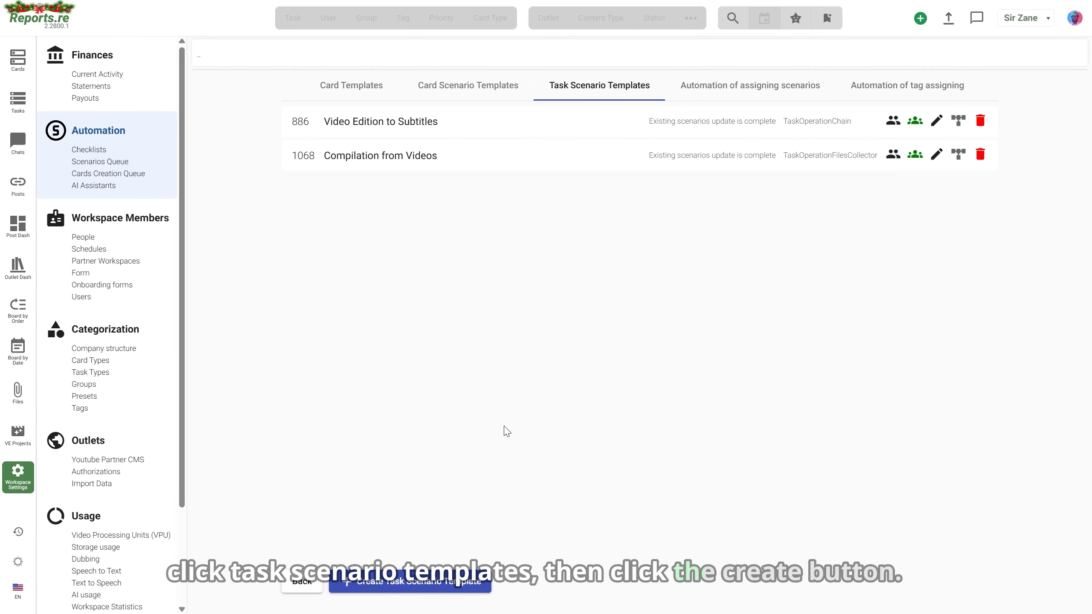
pyautogui.click(410, 581)
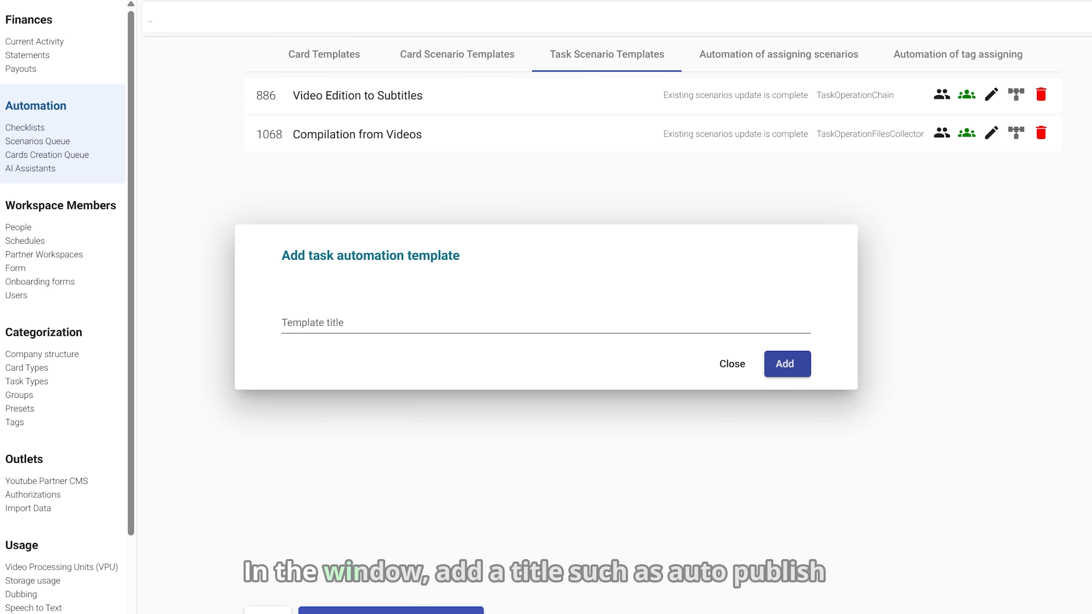
pyautogui.click(458, 297)
pyautogui.write('Auto Publish')
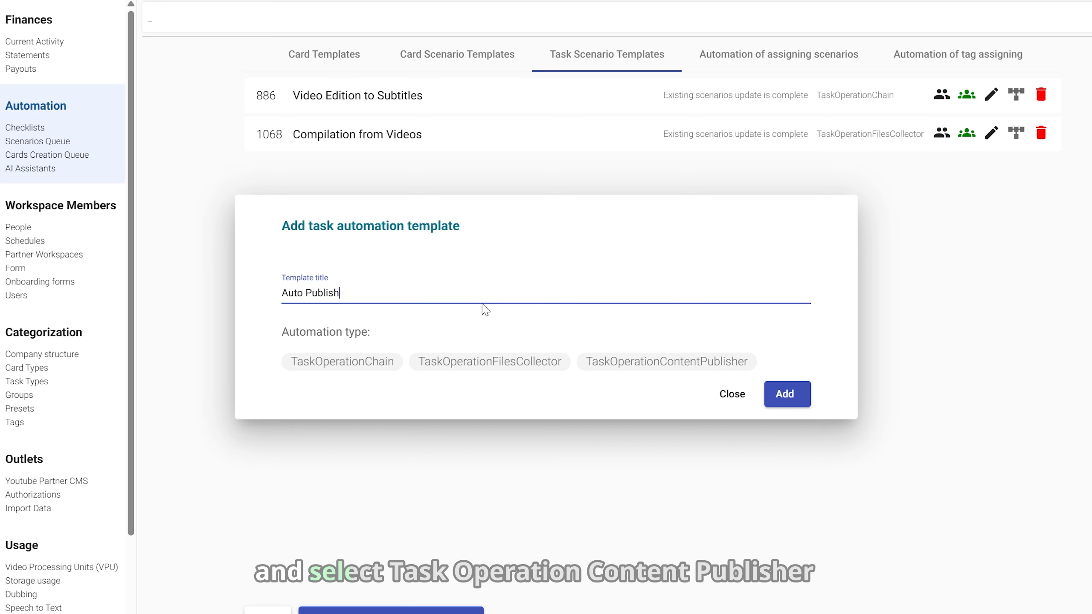
pyautogui.click(664, 362)
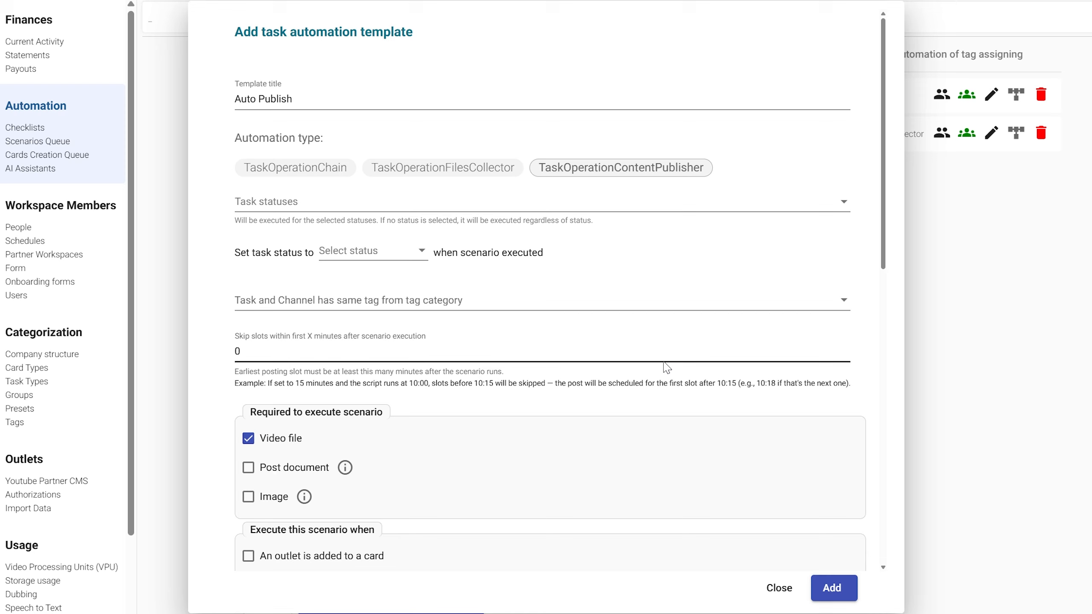
# - Set the Auto Publish template to change the task status to Ready when the scenario is executed
pyautogui.click(789, 209)
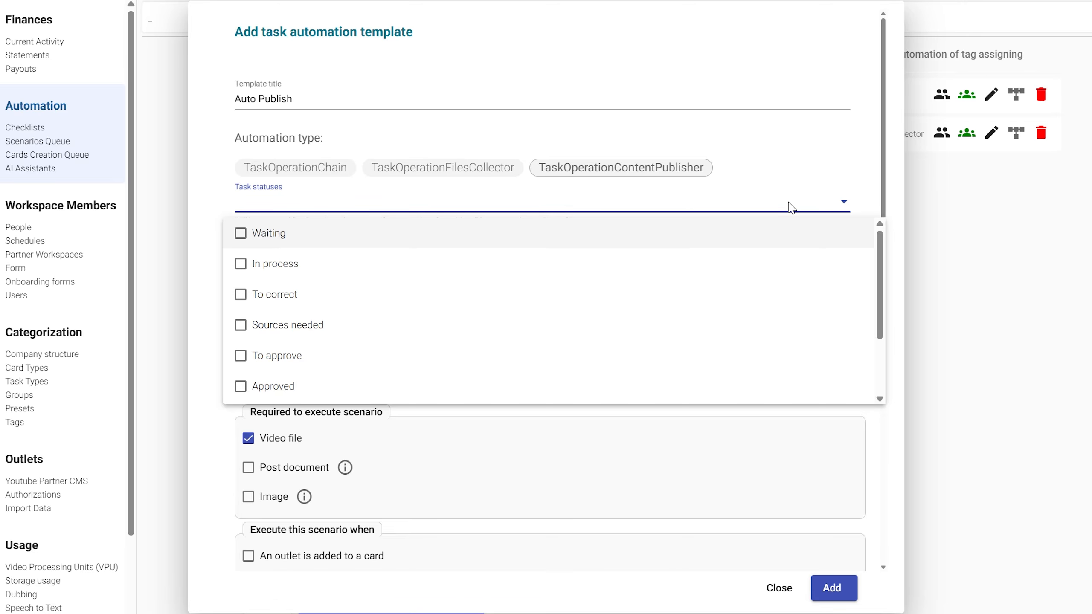
pyautogui.click(789, 208)
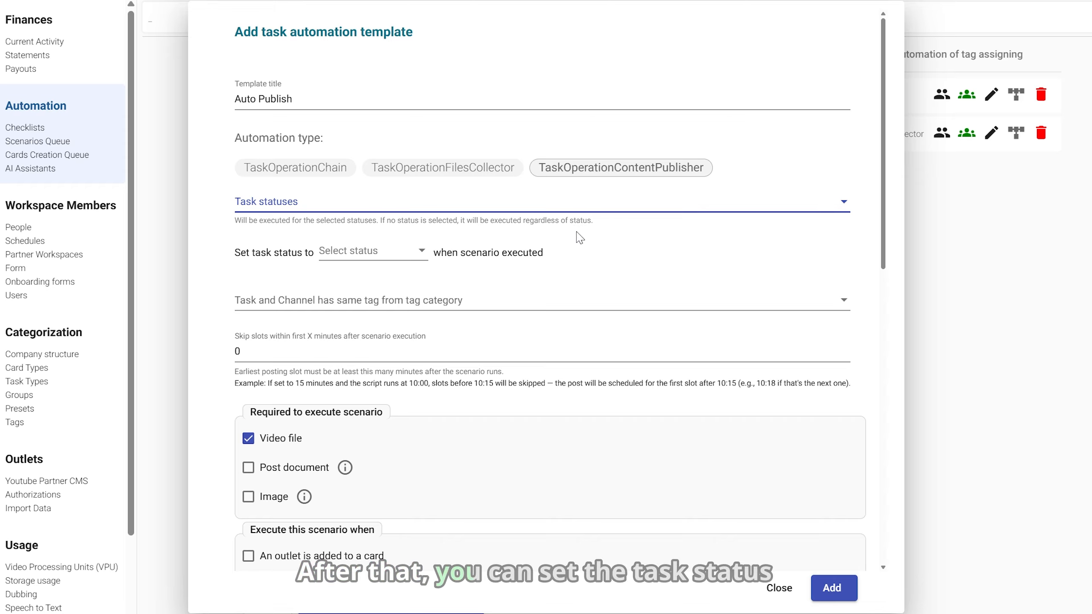
pyautogui.click(417, 257)
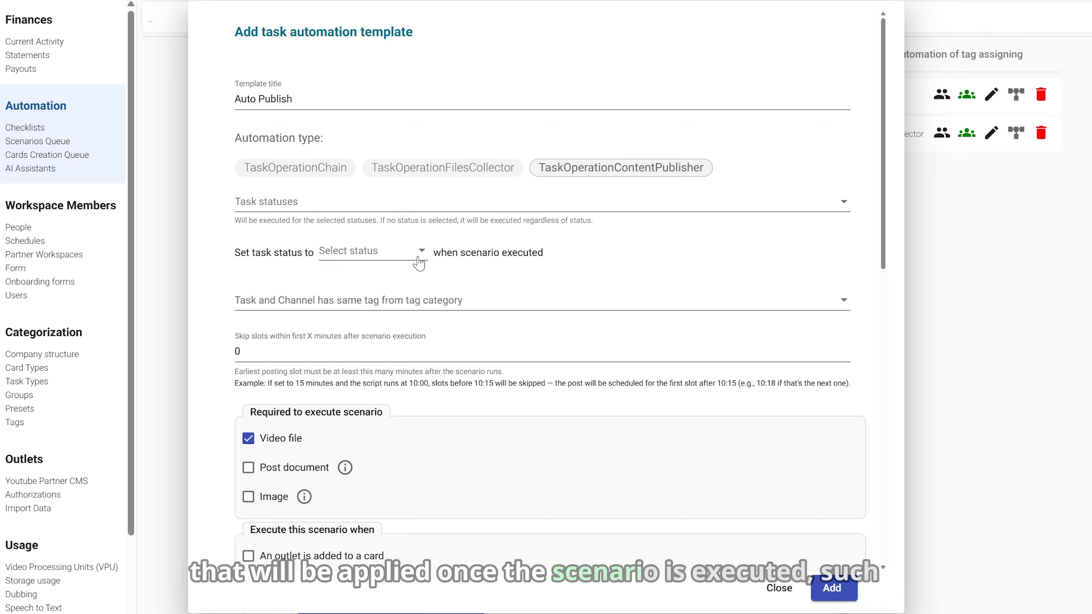
pyautogui.click(419, 261)
pyautogui.scroll(-2, 414, 301)
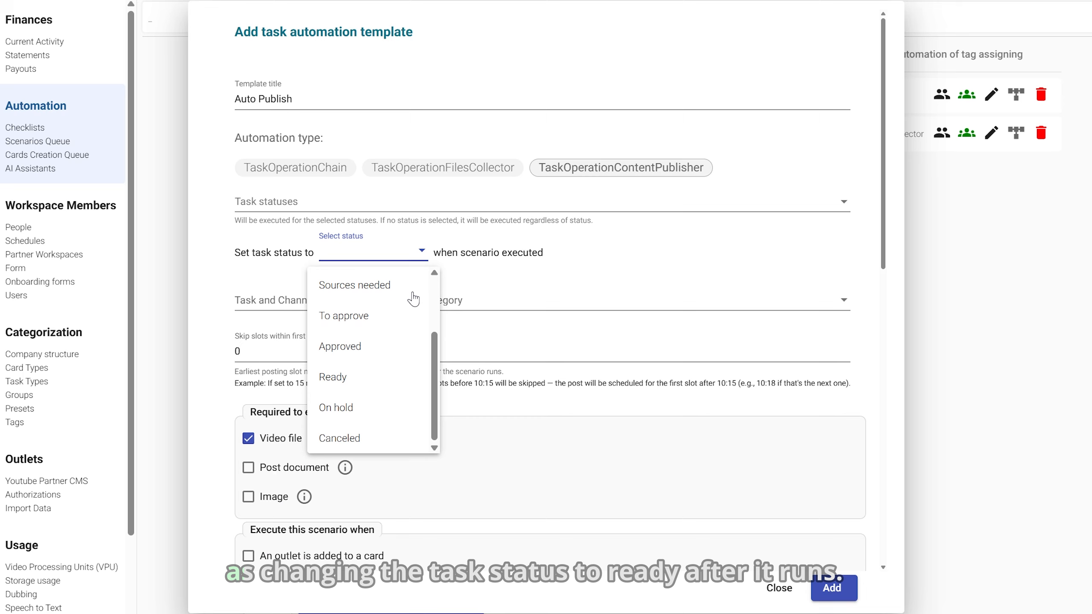
pyautogui.click(404, 378)
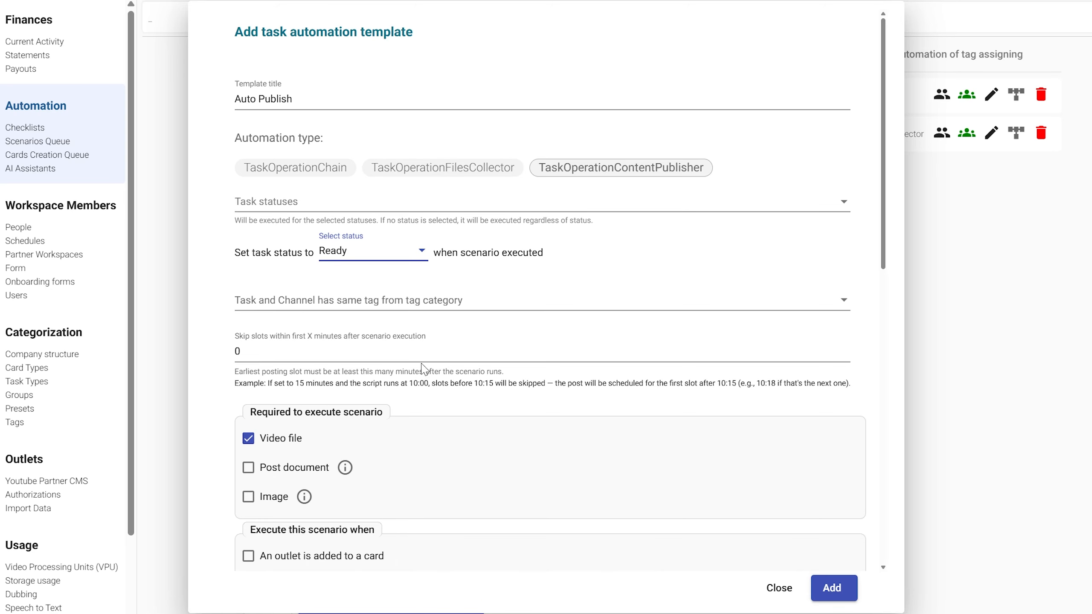
# - Require the task and channel to share a tag from the Language Version category, and skip slots within the first 15 minutes after execution
pyautogui.click(511, 308)
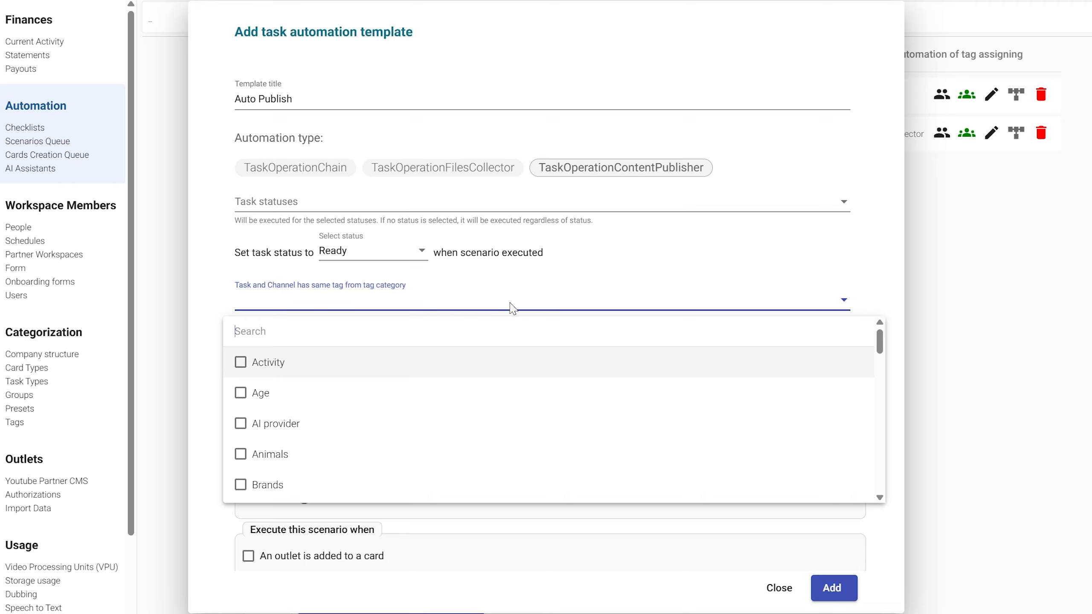
pyautogui.write('Language Version')
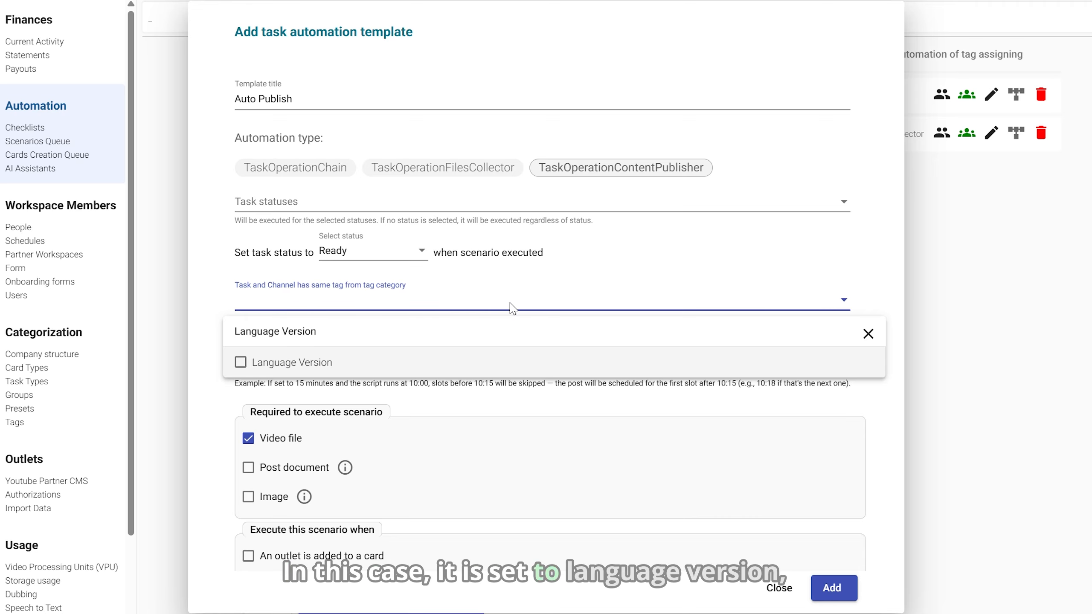
pyautogui.click(500, 363)
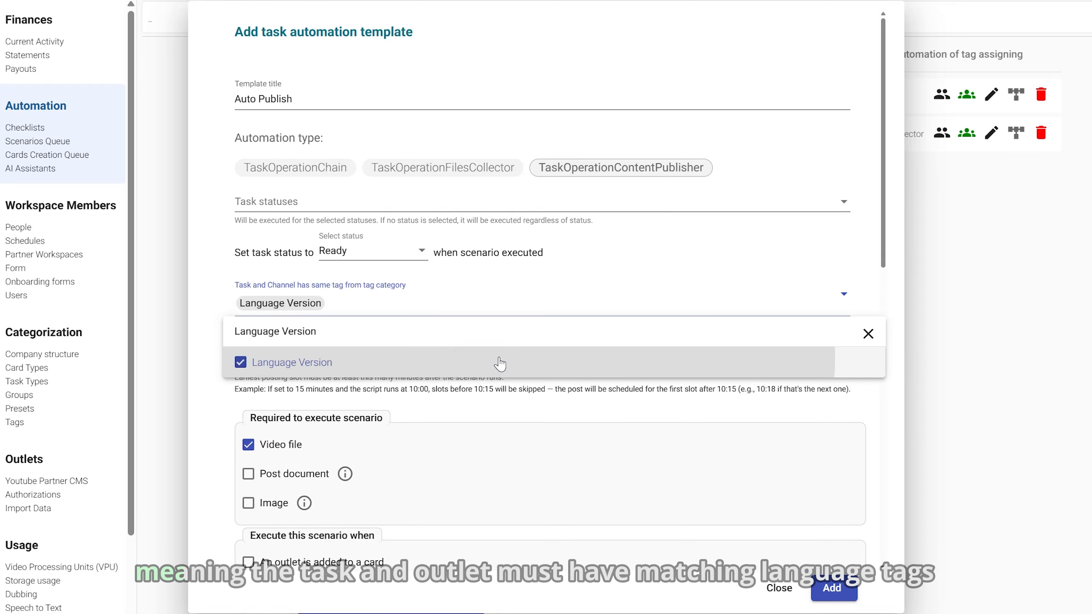
pyautogui.press('Escape')
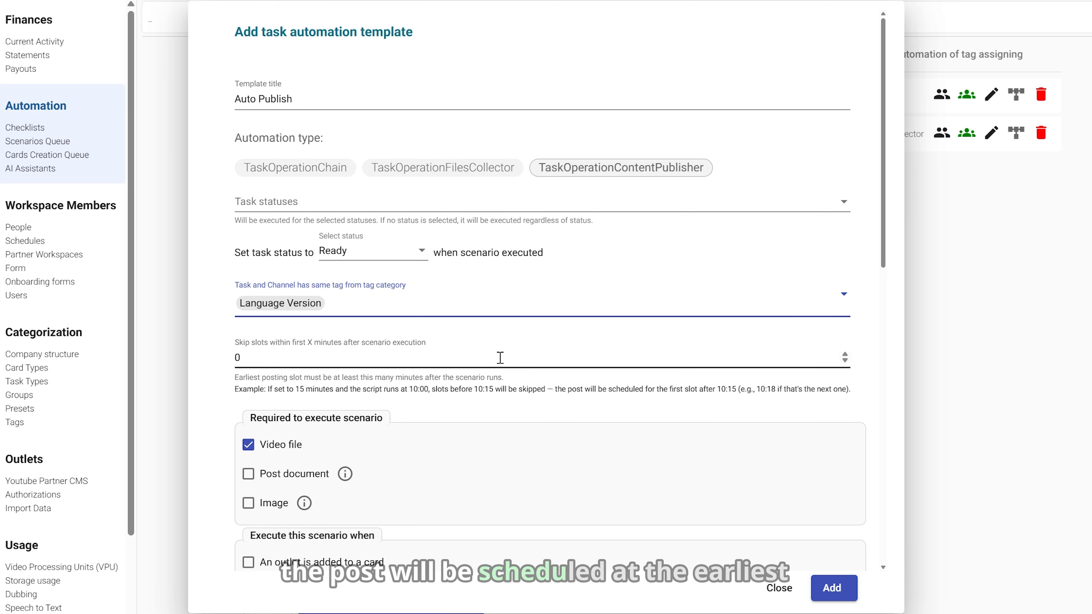
pyautogui.click(501, 357)
pyautogui.write('15')
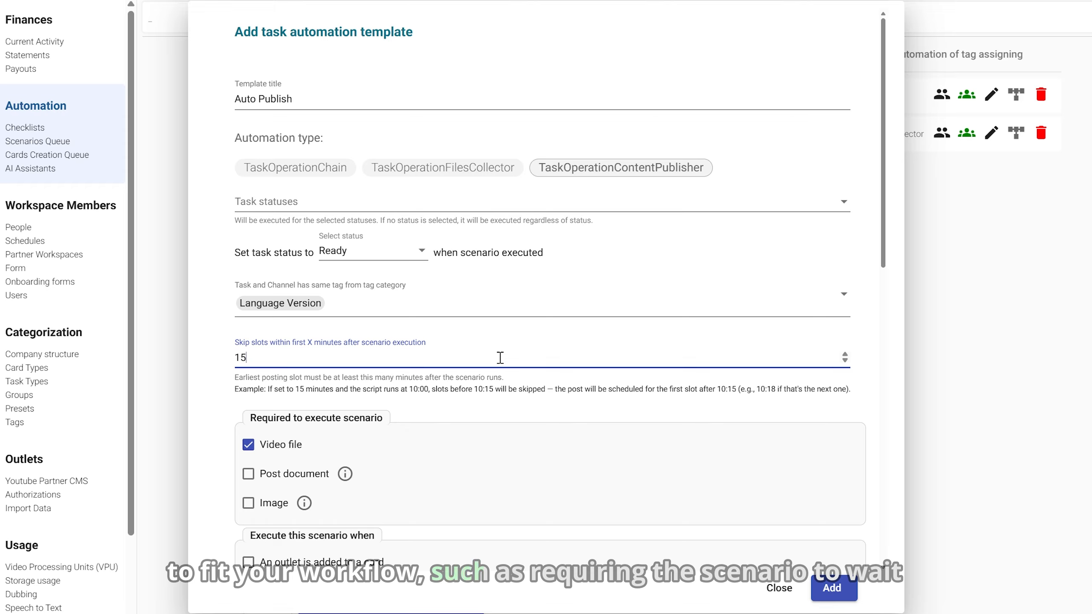
# - Also require a post document and image, and execute the scenario when an outlet is added to a card or a file to a task
pyautogui.click(248, 474)
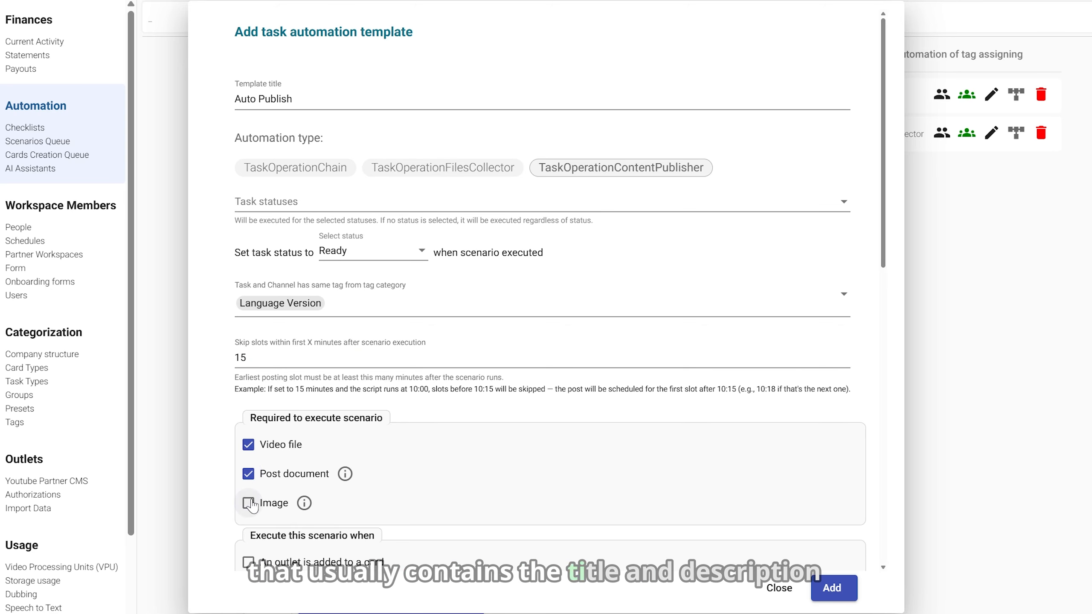
pyautogui.click(249, 504)
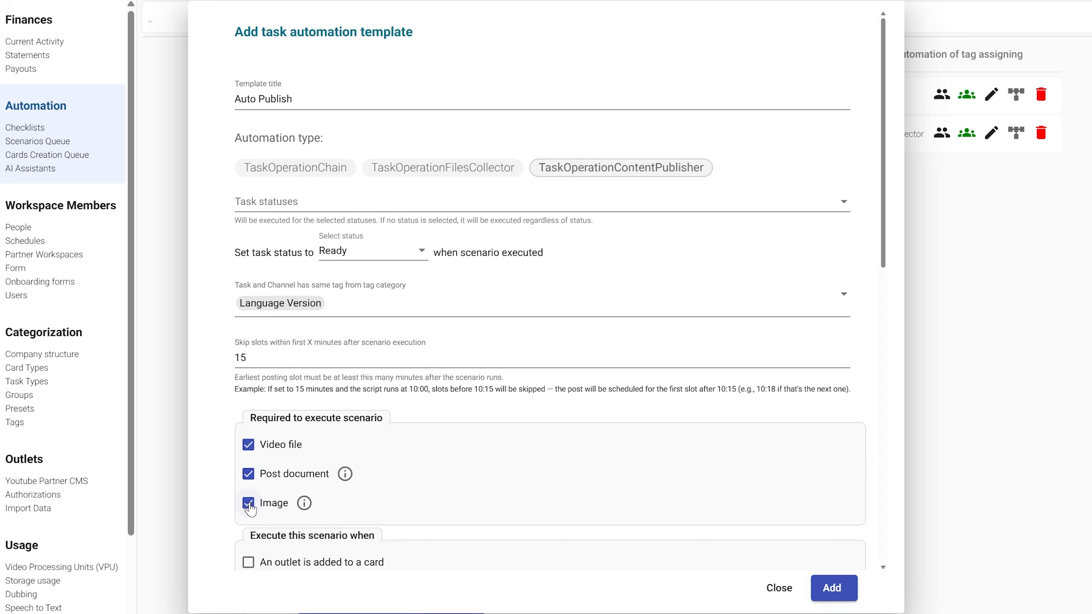
pyautogui.scroll(-6, 249, 507)
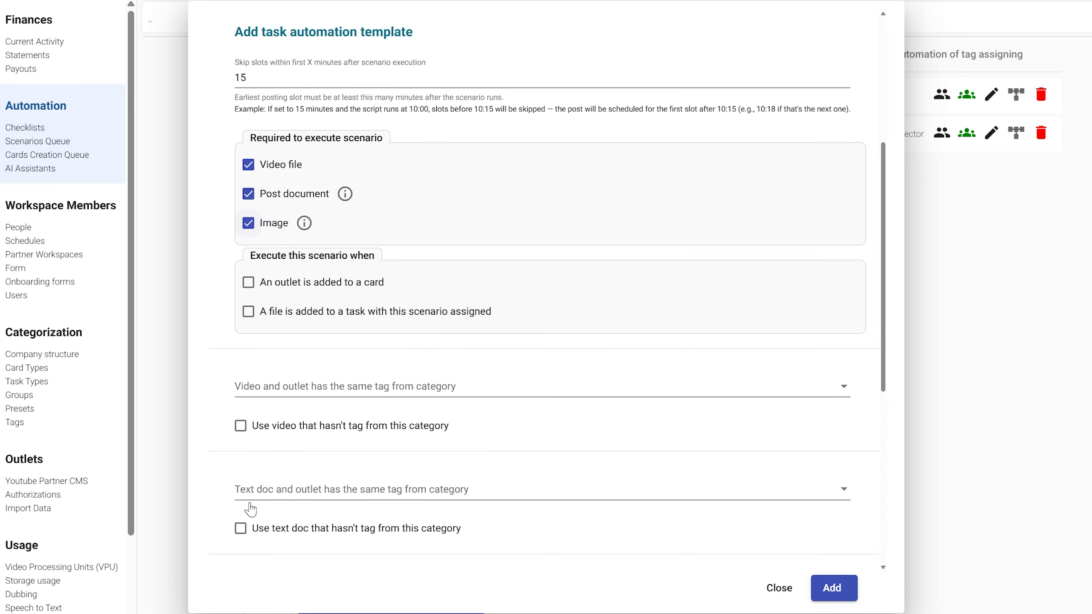
pyautogui.click(249, 280)
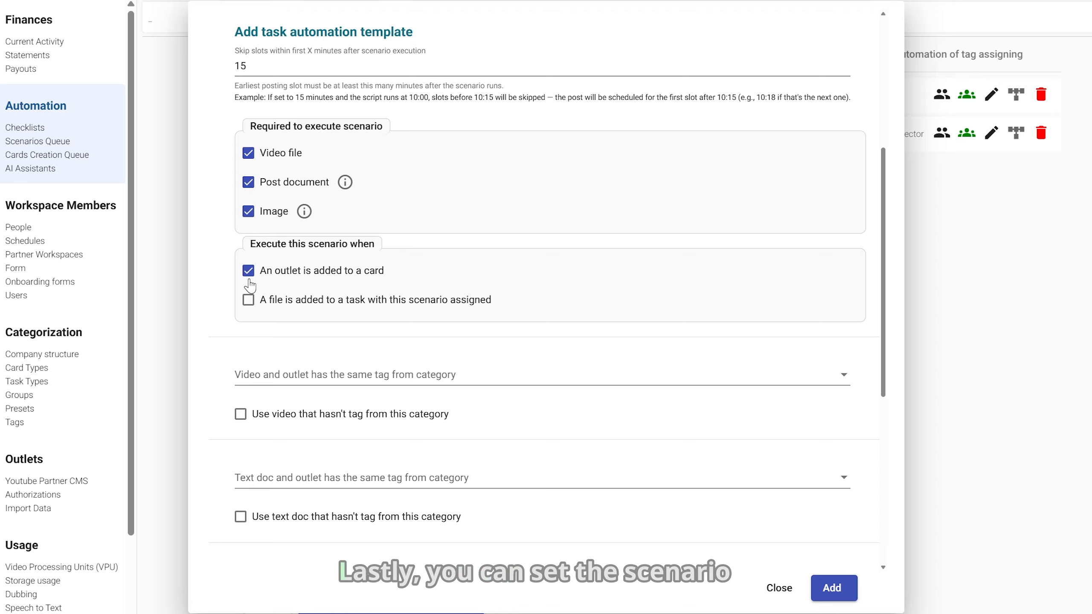
pyautogui.click(249, 300)
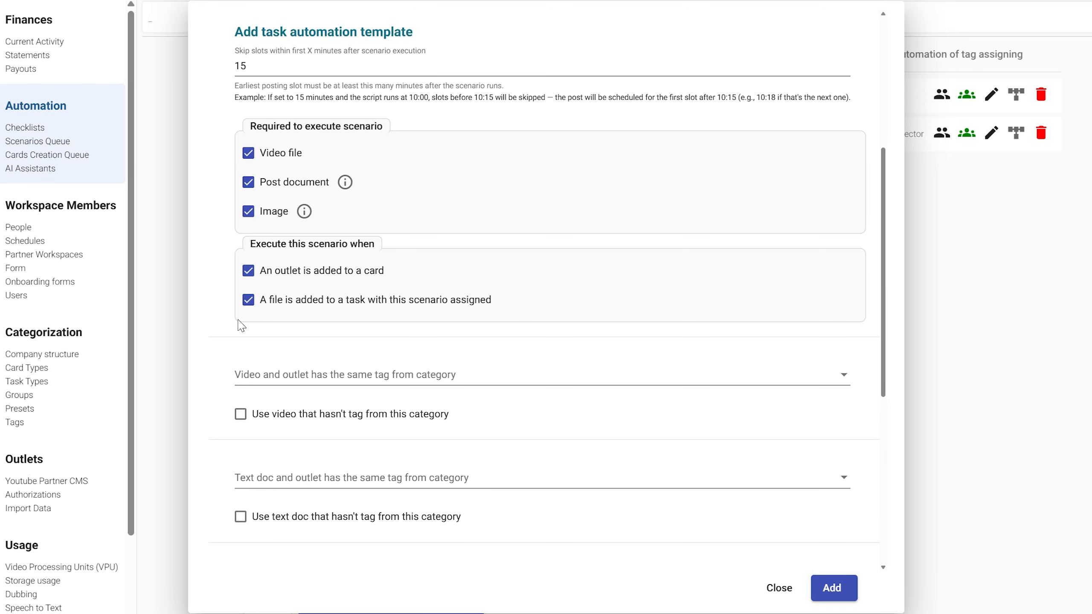
# - Require the video and outlet to have the same tag from the Language Version category
pyautogui.scroll(-3, 218, 357)
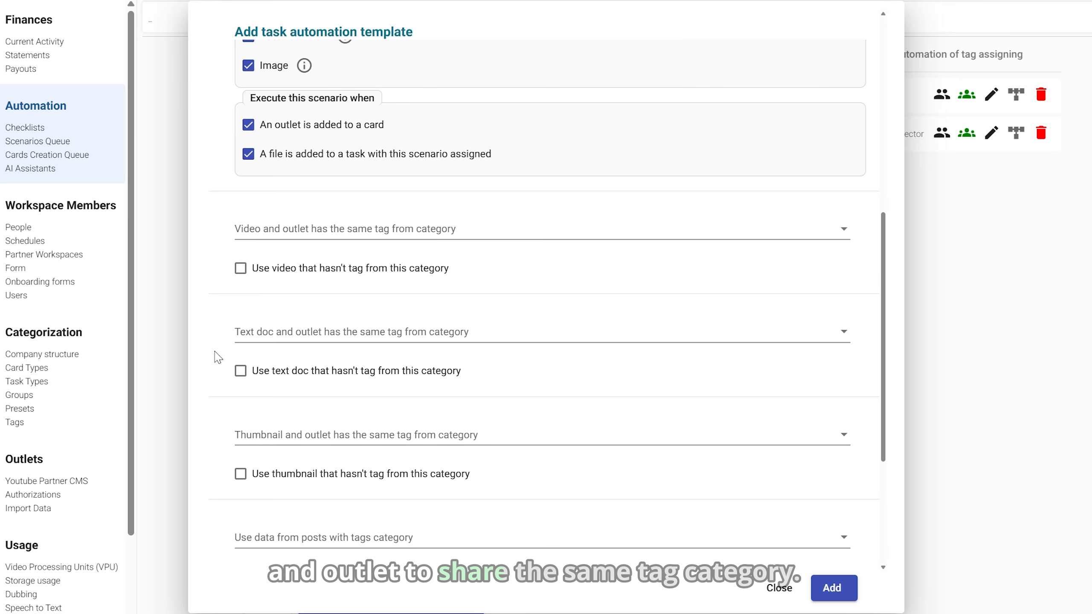
pyautogui.click(425, 235)
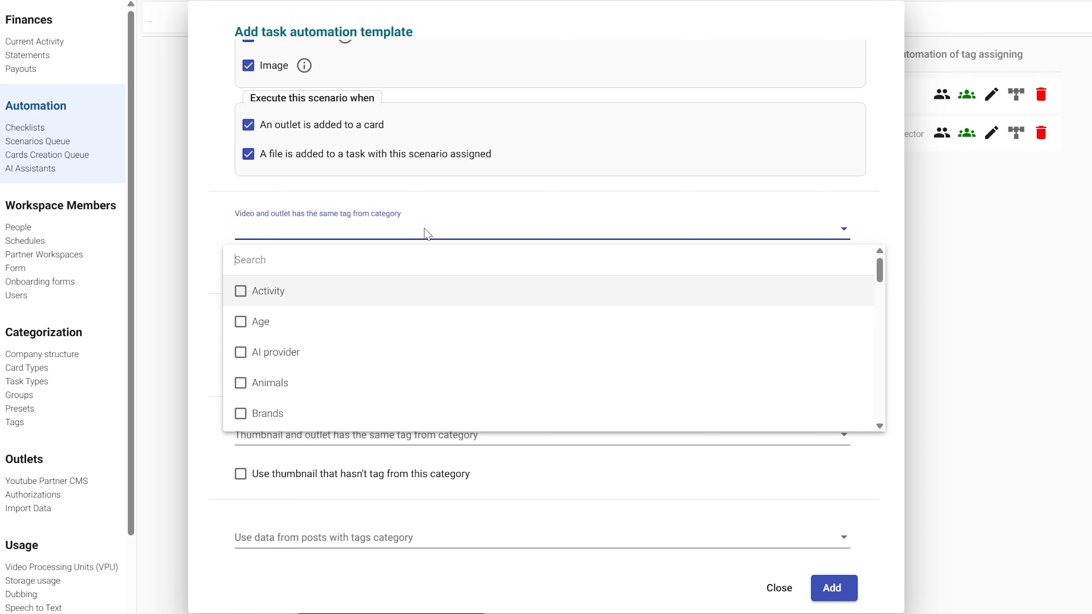
pyautogui.write('Language Version')
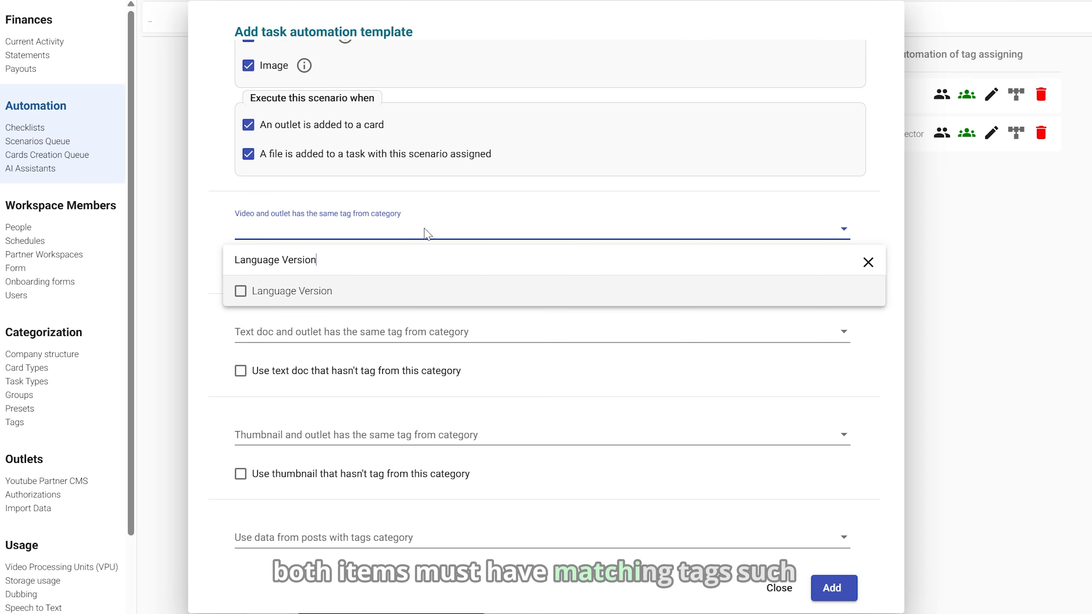
pyautogui.click(430, 293)
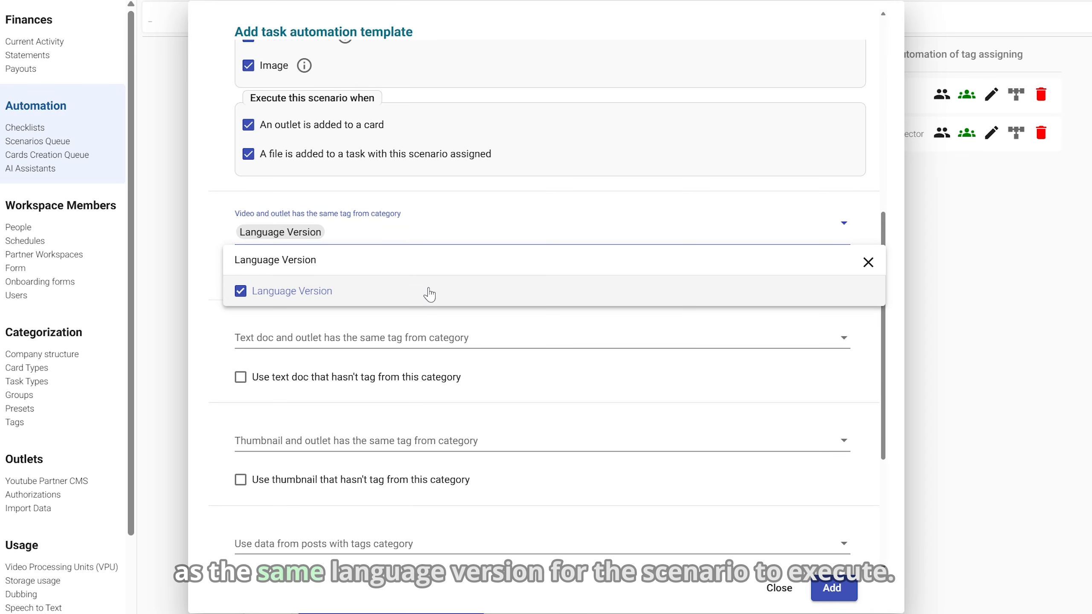
pyautogui.press('Escape')
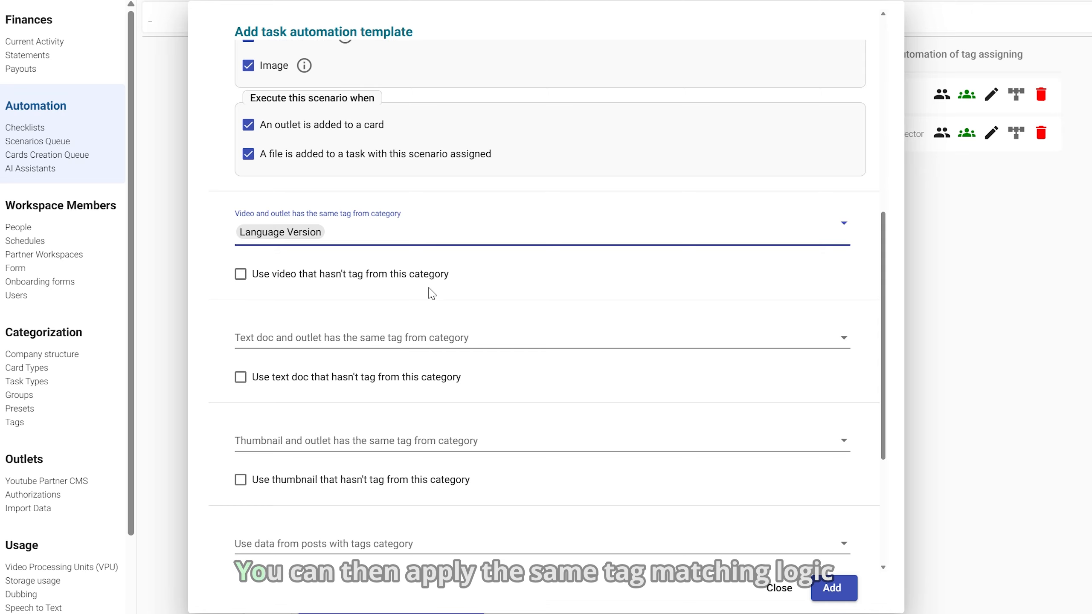
# - Require the text doc and outlet to have the same tag from the Language Version category
pyautogui.click(435, 344)
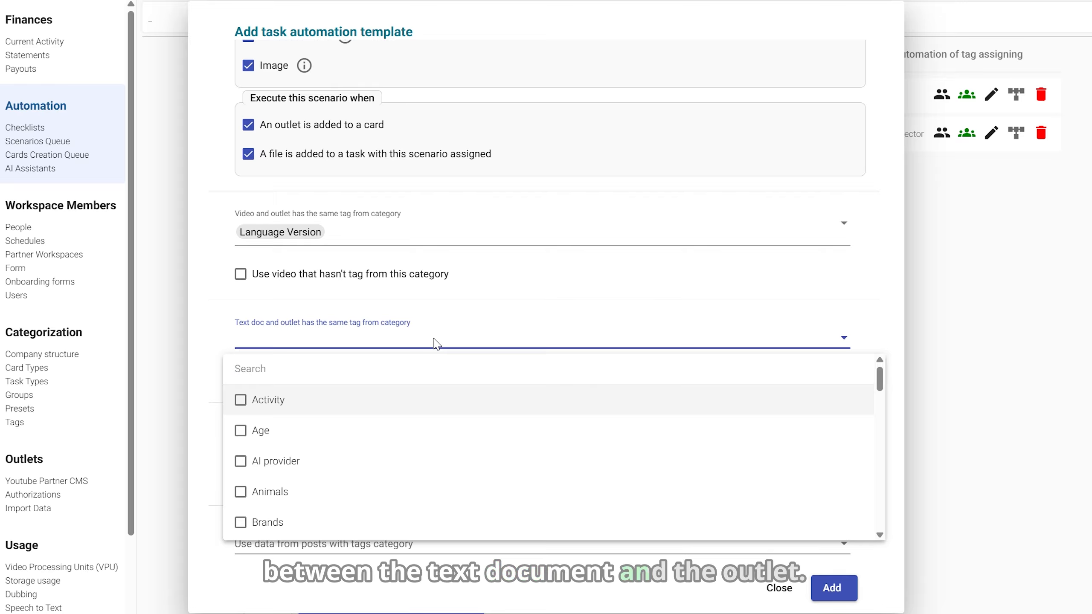
pyautogui.write('Language Version')
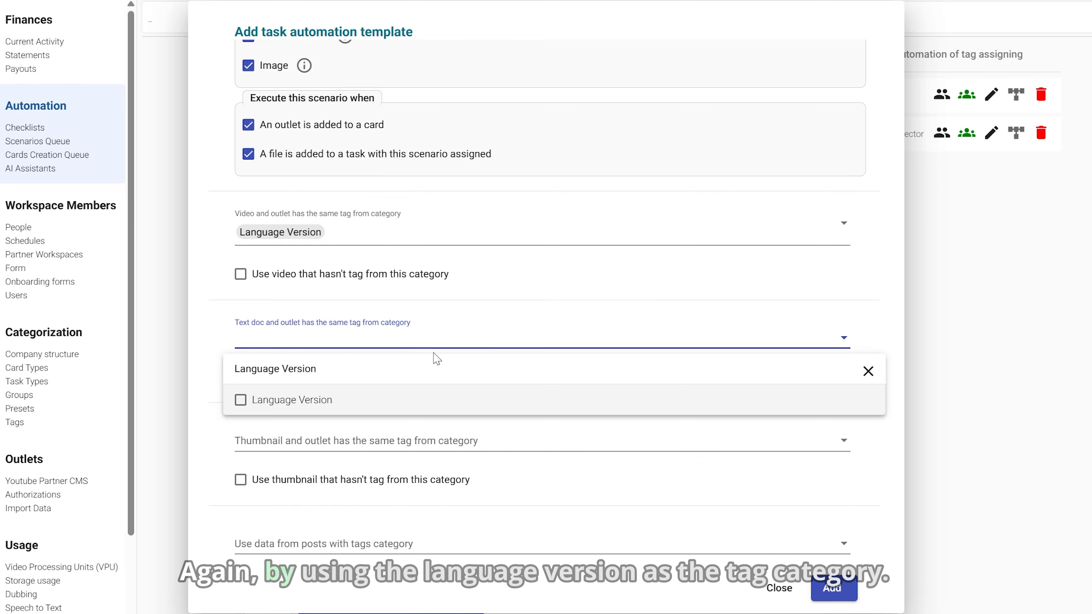
pyautogui.click(435, 399)
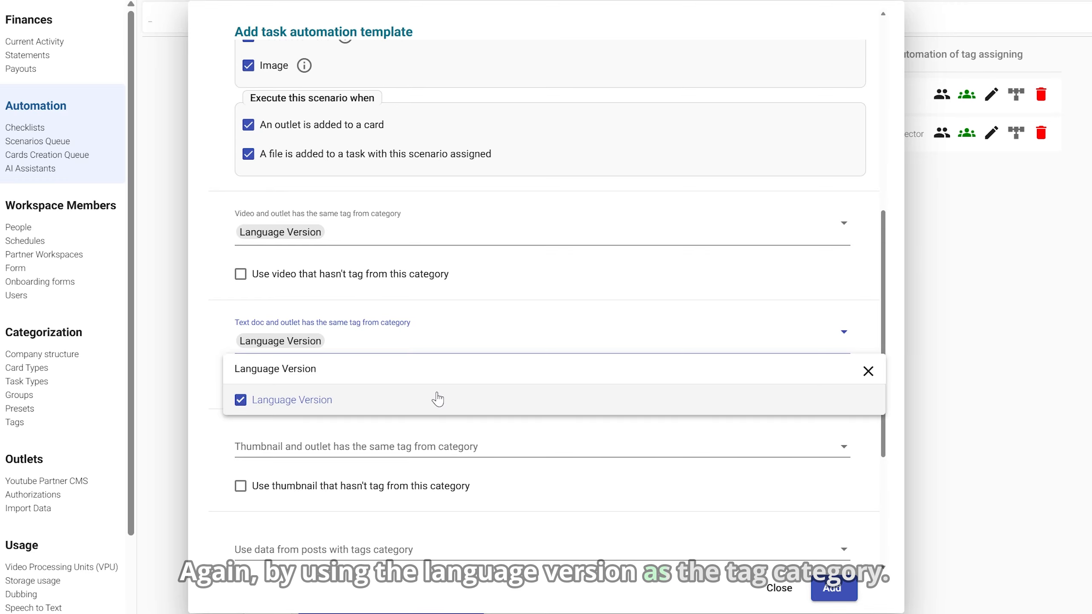
pyautogui.press('Escape')
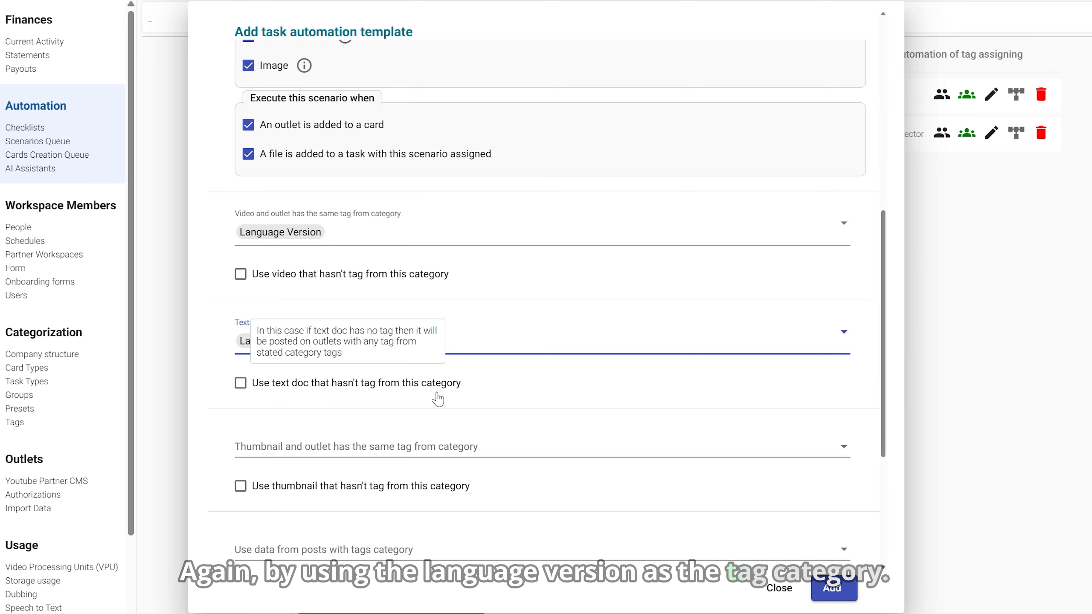
# - Match the thumbnail and outlet by the Language Version tag category, and allow thumbnails that have no tag from it
pyautogui.click(429, 450)
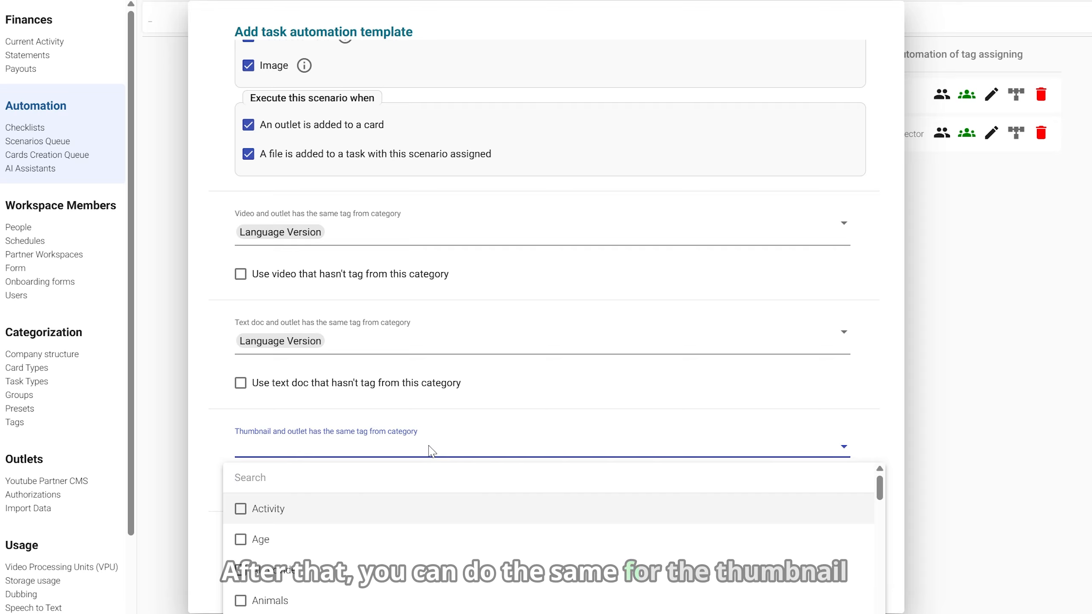
pyautogui.write('Language Version')
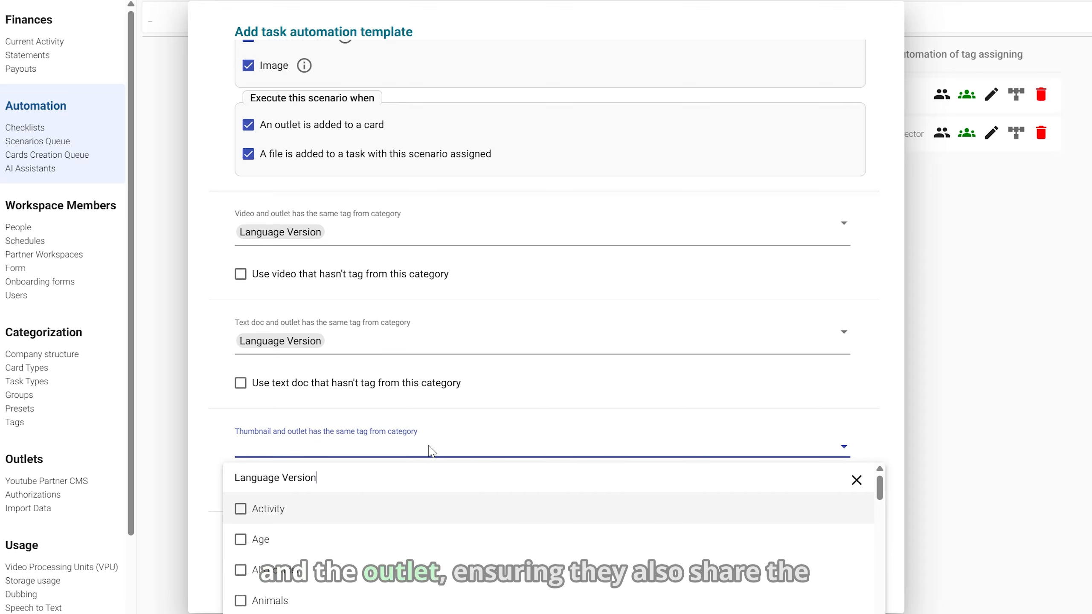
pyautogui.click(418, 507)
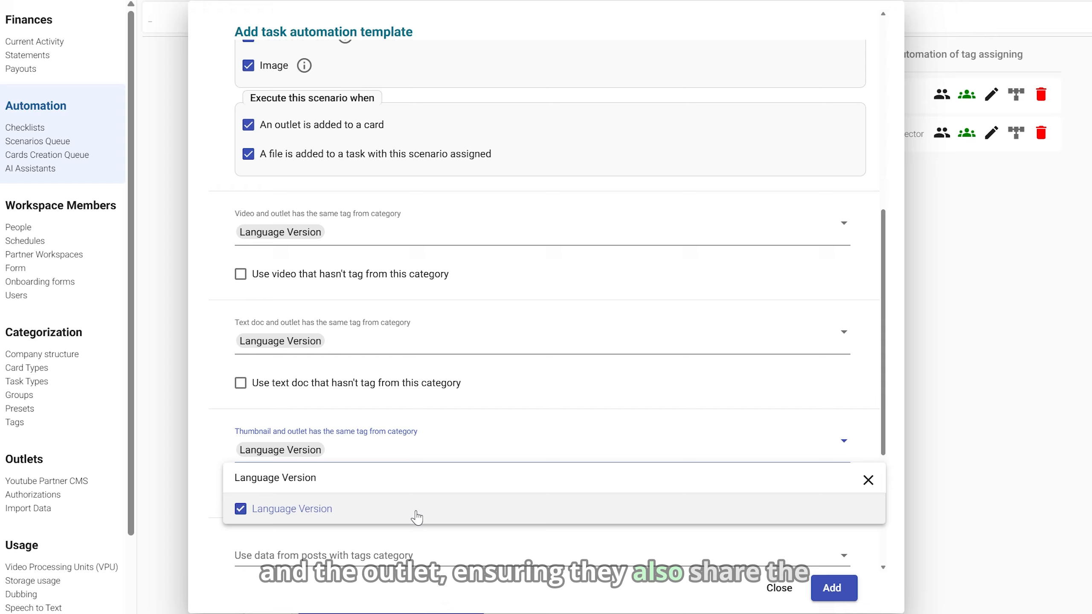
pyautogui.click(220, 513)
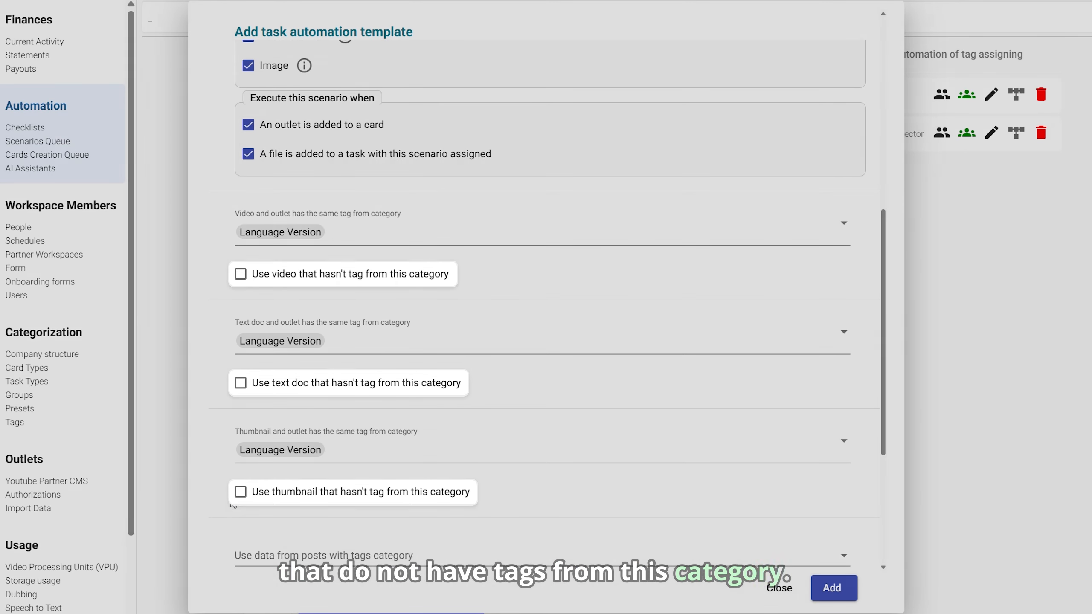
pyautogui.moveTo(237, 495)
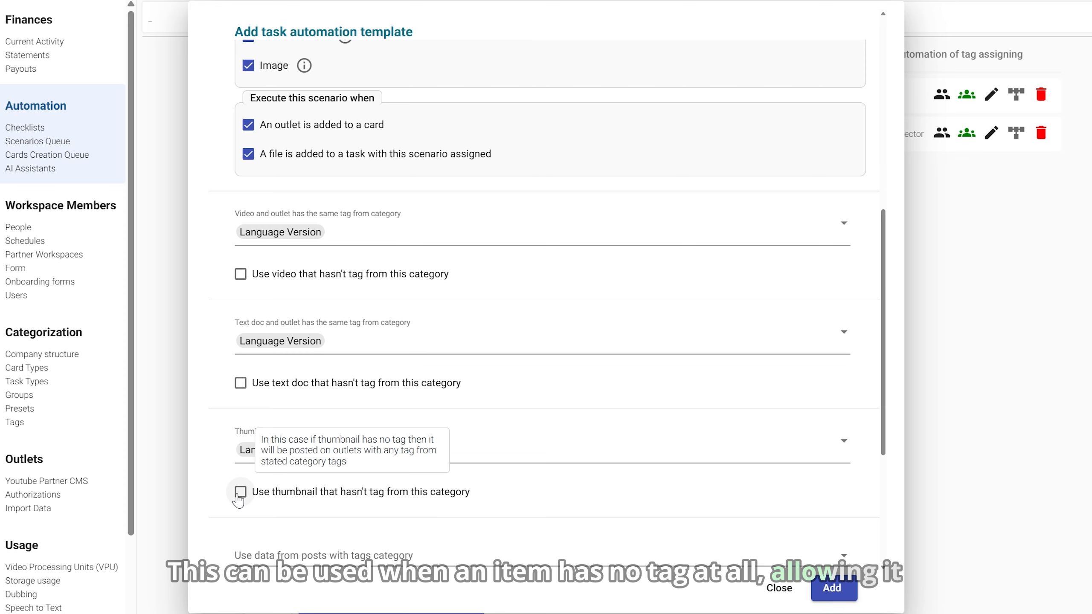
pyautogui.click(239, 494)
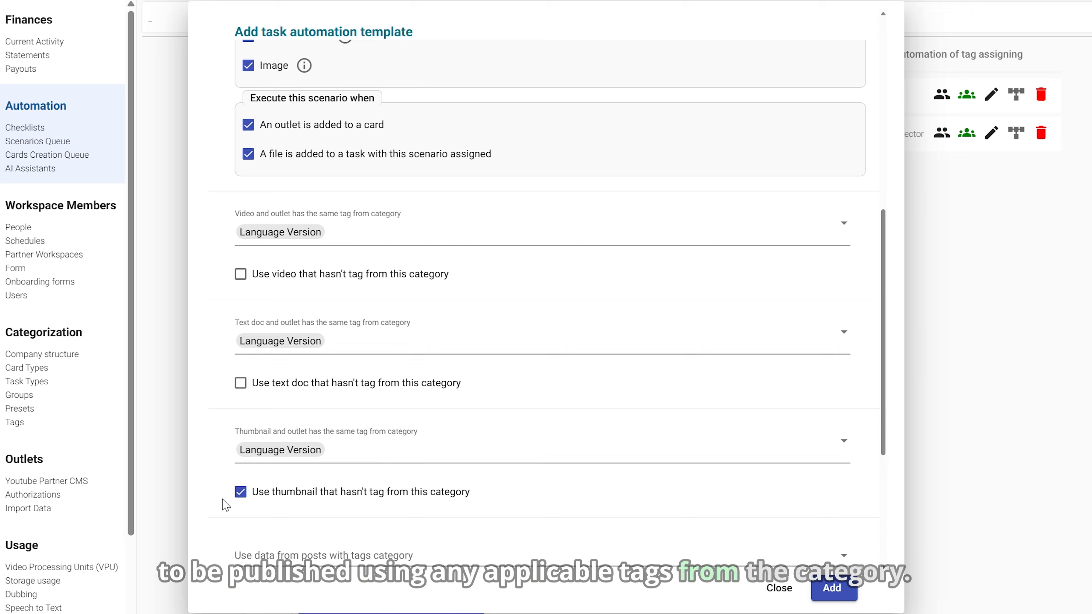
# - Add the configured Auto Publish template to the task scenario templates, leaving the post data and regular schedule slot options unset
pyautogui.scroll(-5, 226, 505)
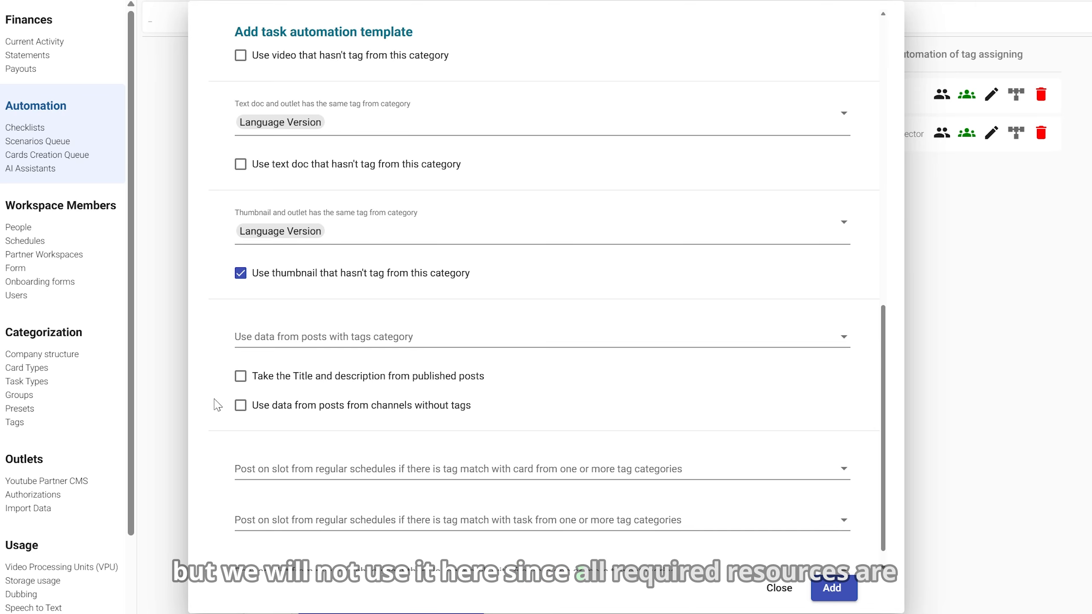
pyautogui.scroll(-1, 218, 405)
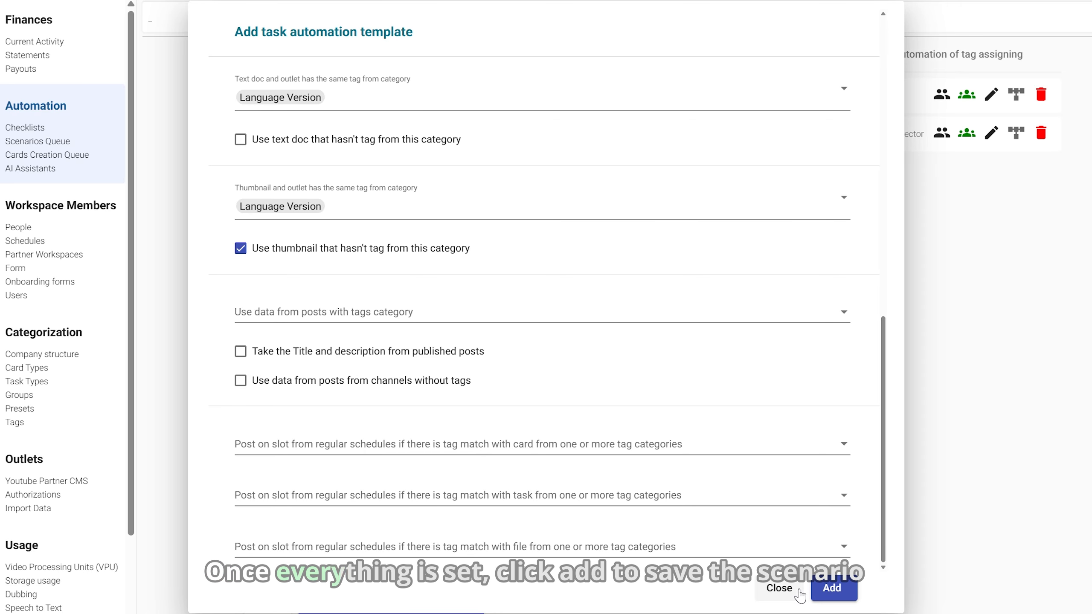
pyautogui.click(823, 596)
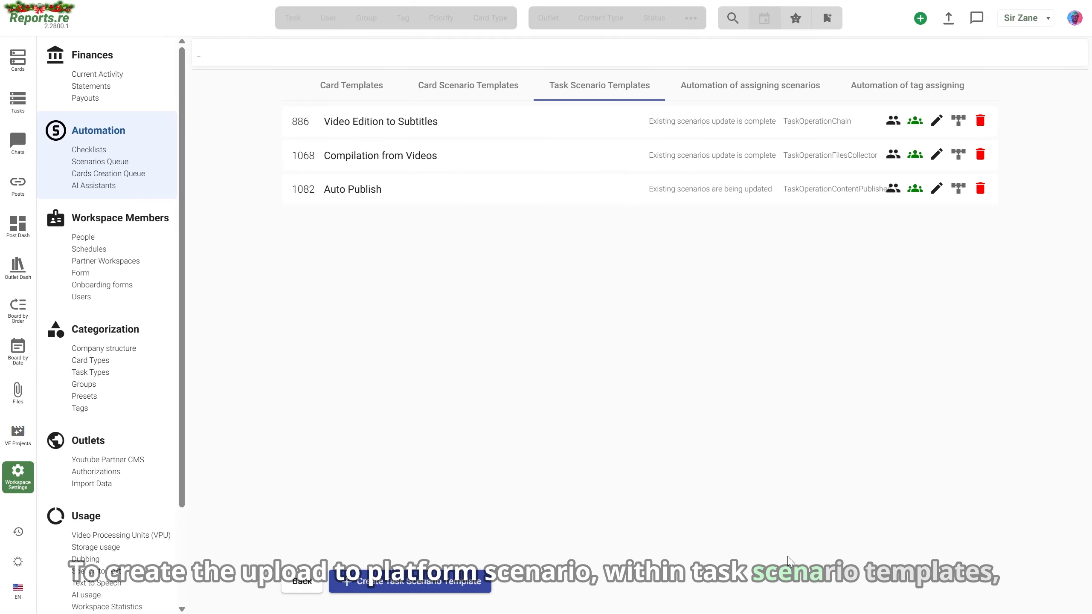
# - Start a new task scenario template titled "Upload to Platform" with the automation type TaskOperationChain
pyautogui.click(410, 585)
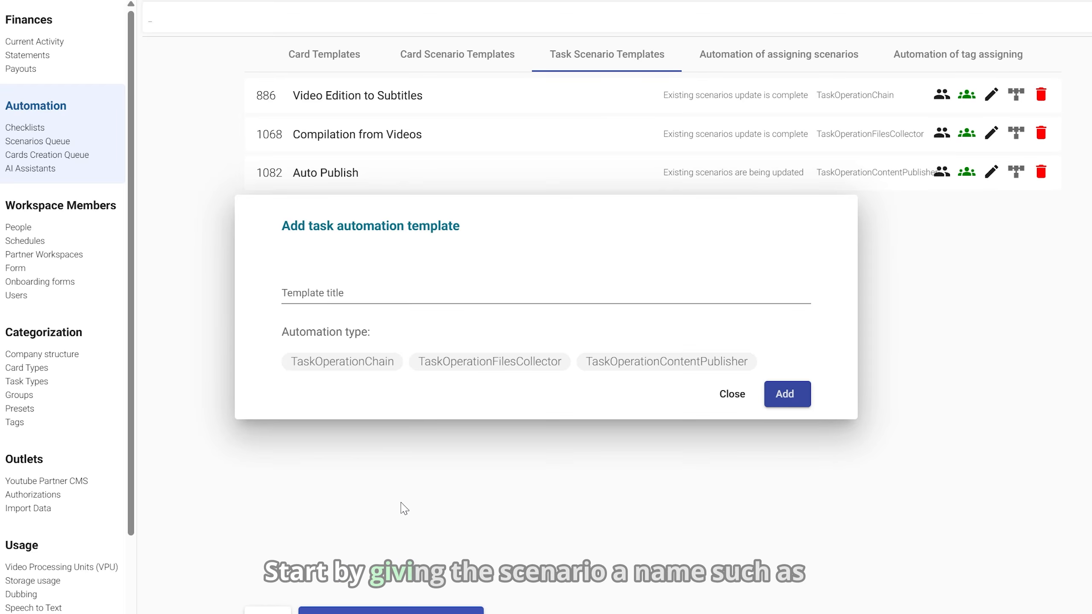
pyautogui.click(410, 290)
pyautogui.write('Upload to Platform')
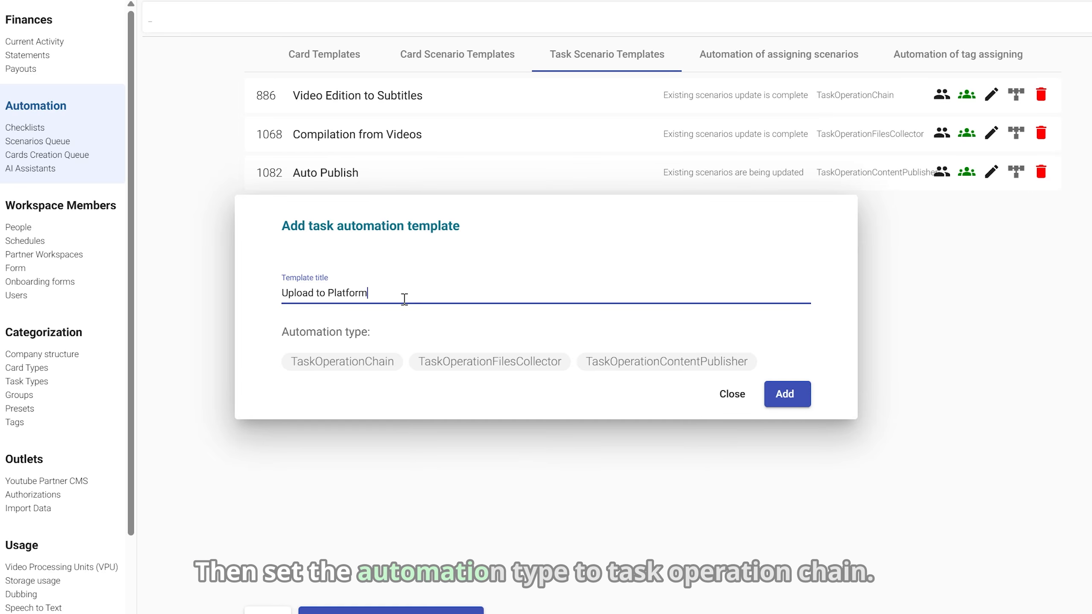
pyautogui.click(354, 361)
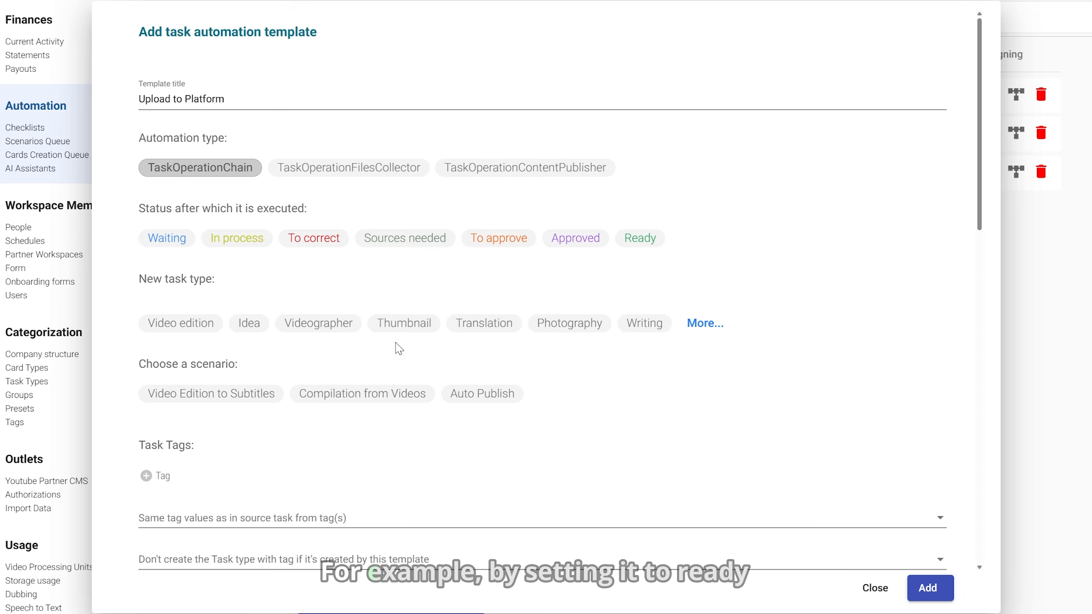
# - Execute the template after the Ready status, creating an Upload to platform task that uses the Auto Publish scenario
pyautogui.click(640, 238)
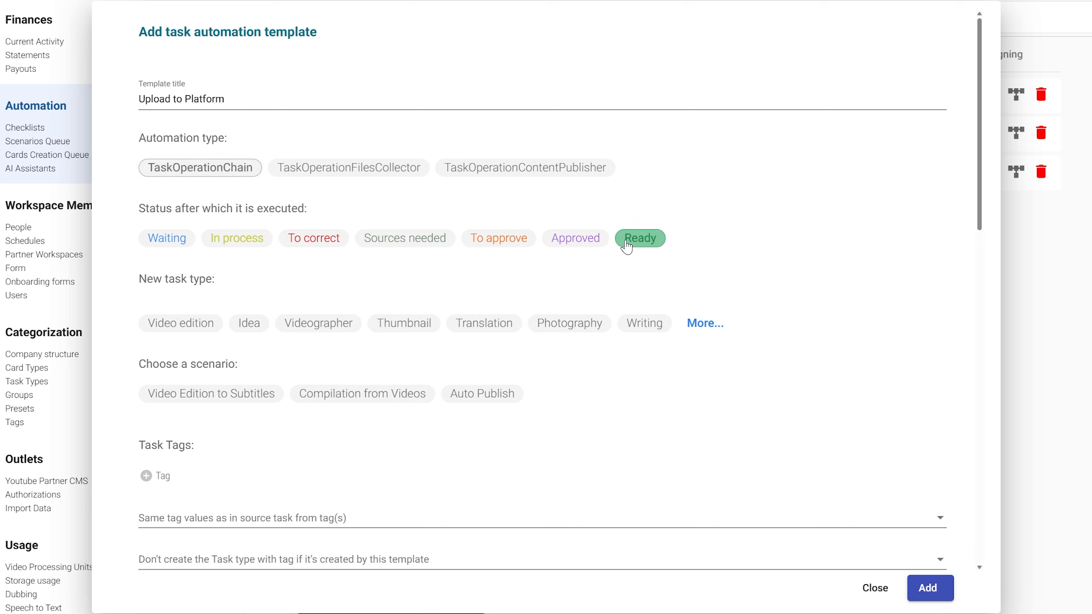
pyautogui.click(693, 322)
pyautogui.write('Upload')
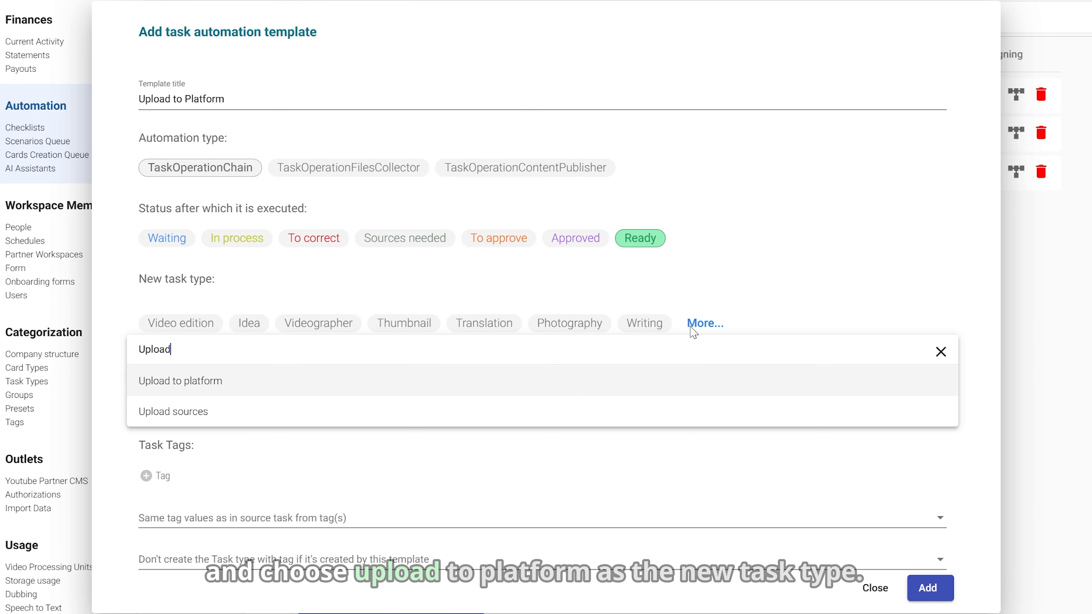
pyautogui.click(695, 379)
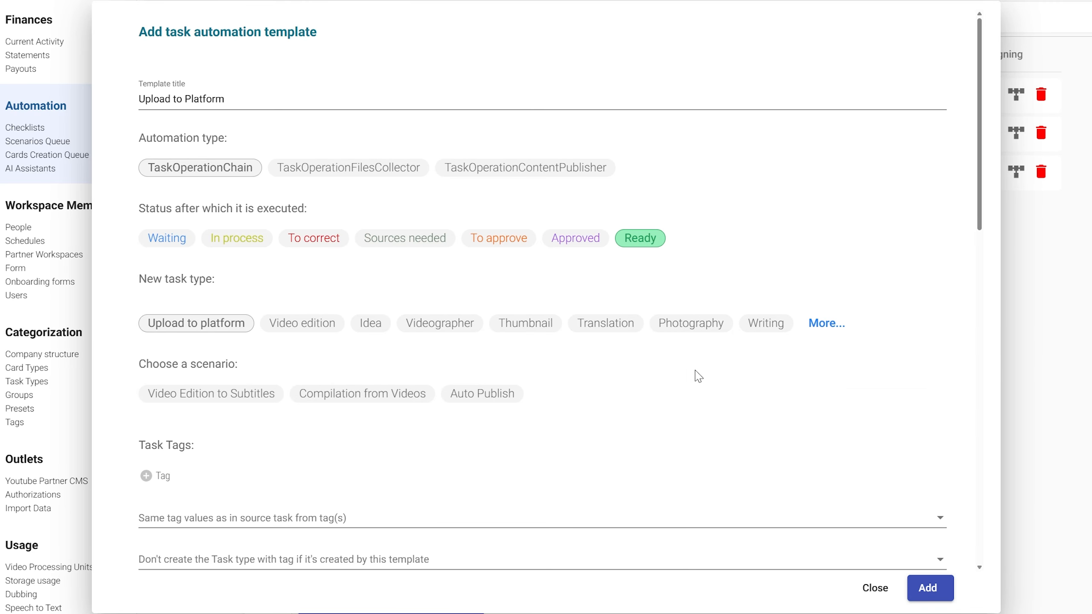
pyautogui.click(516, 398)
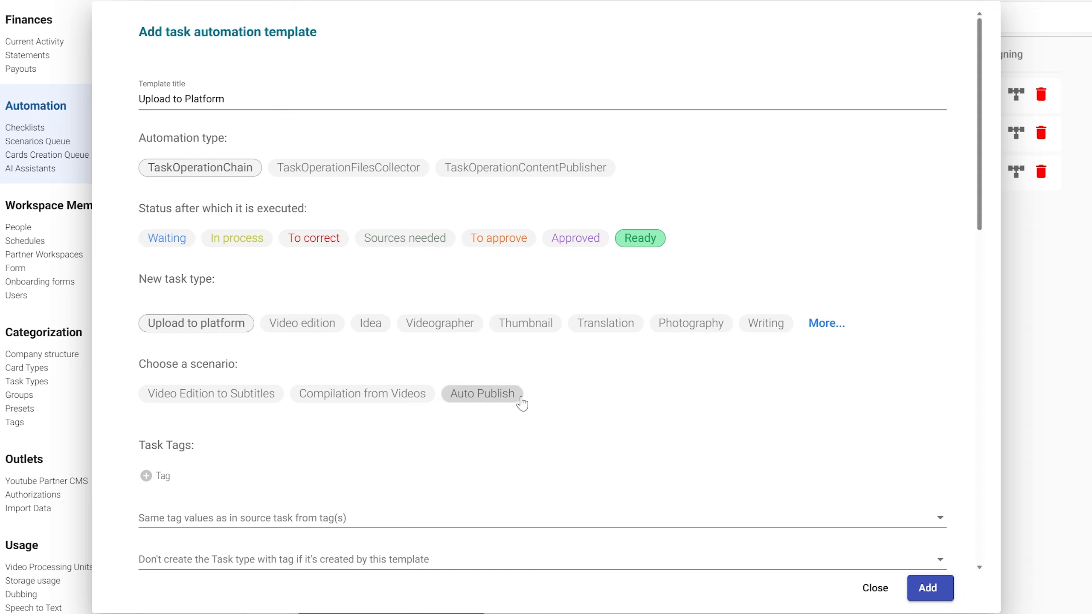
pyautogui.click(520, 398)
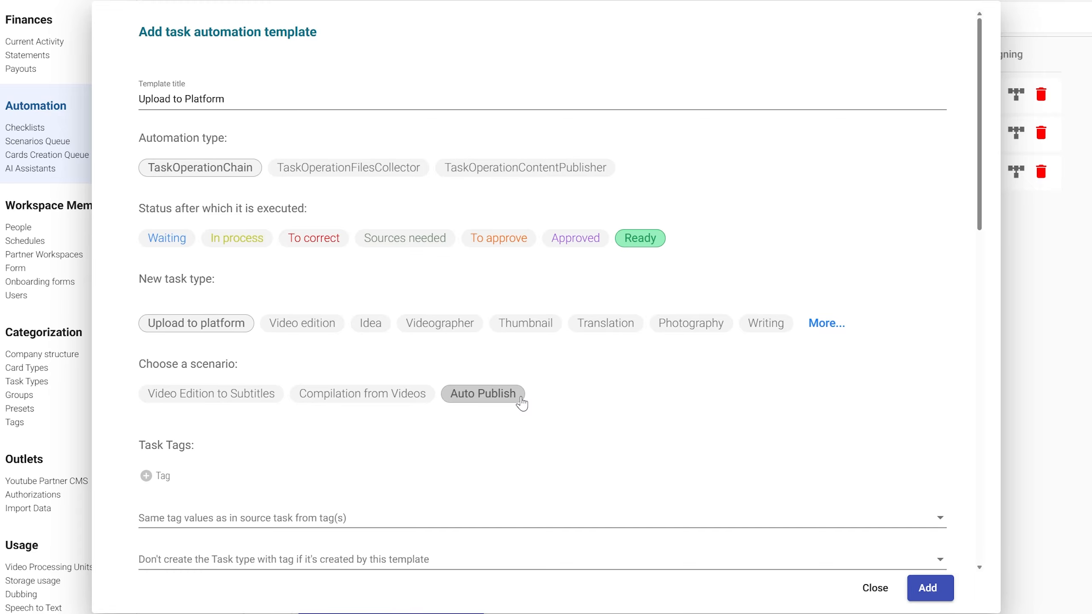
# - Take the Language Version tag values from the source task and assign the workspace's namesake as the task executor
pyautogui.click(454, 517)
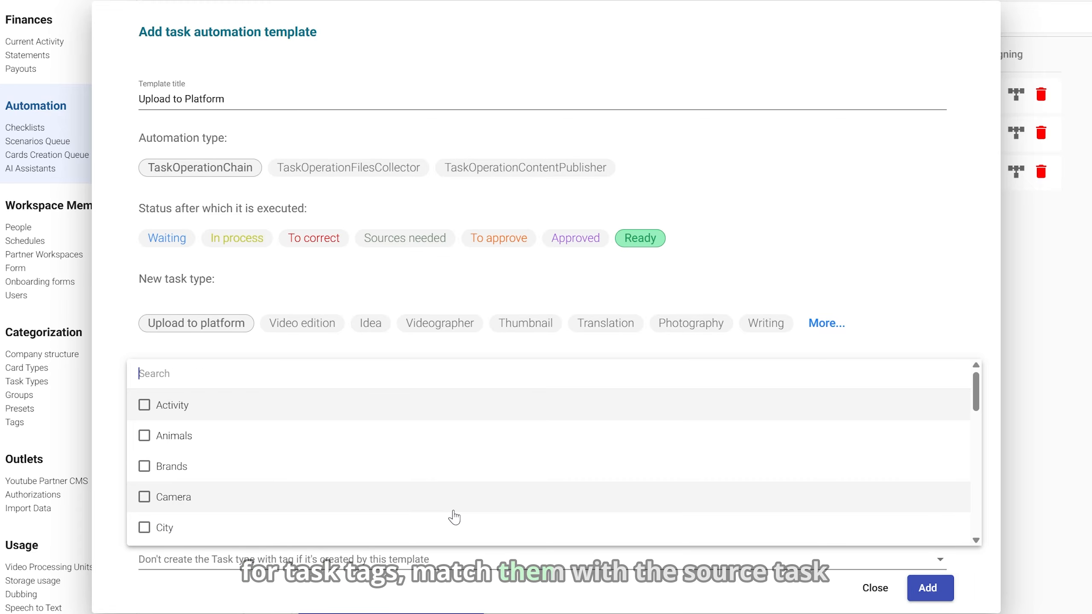
pyautogui.write('Language Version')
pyautogui.click(456, 531)
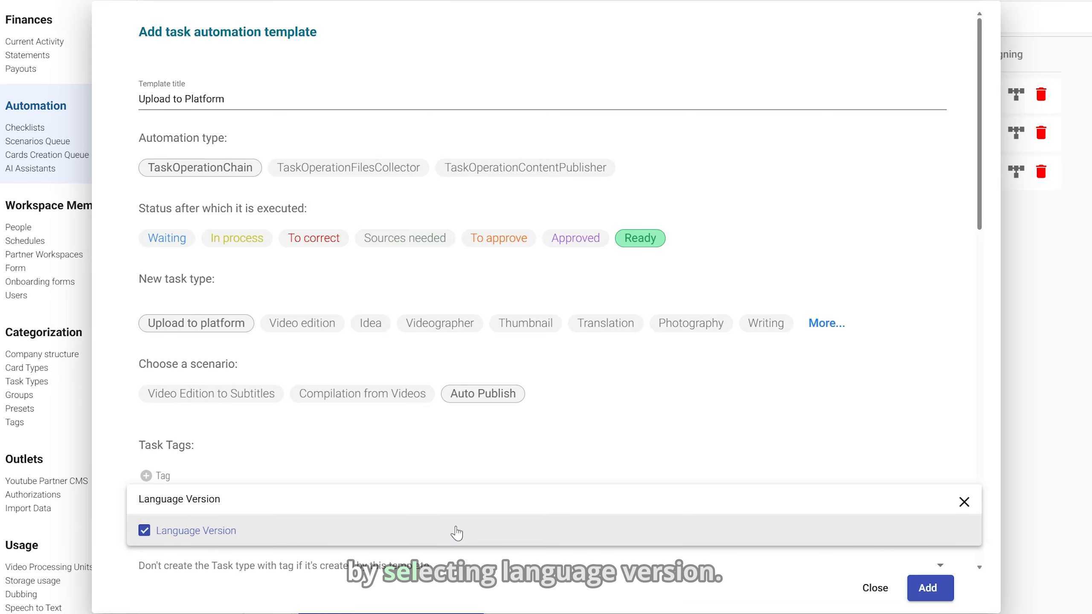
pyautogui.press('Escape')
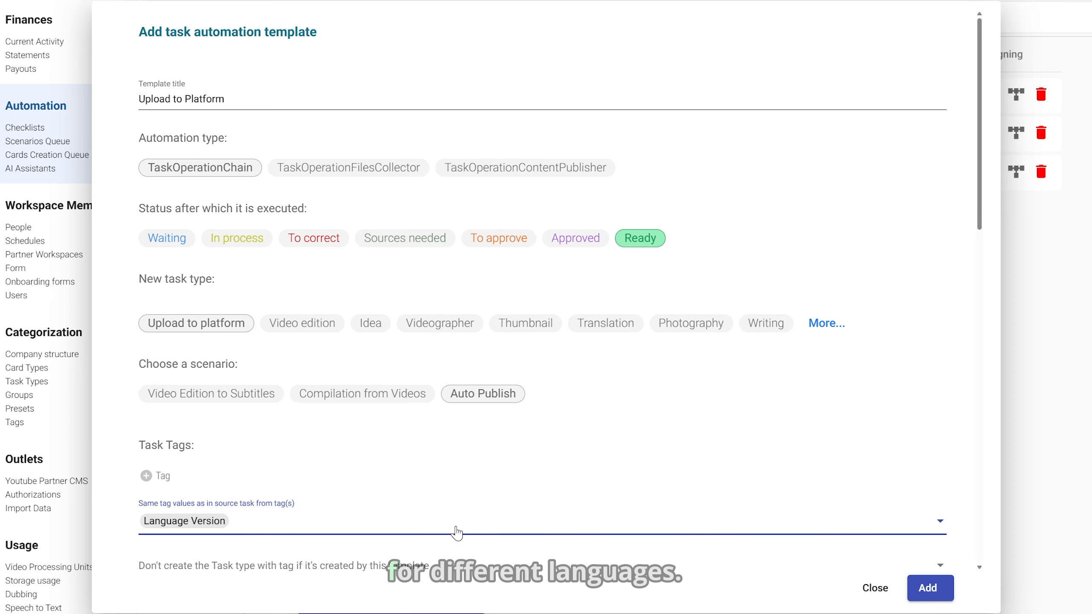
pyautogui.scroll(-6, 457, 532)
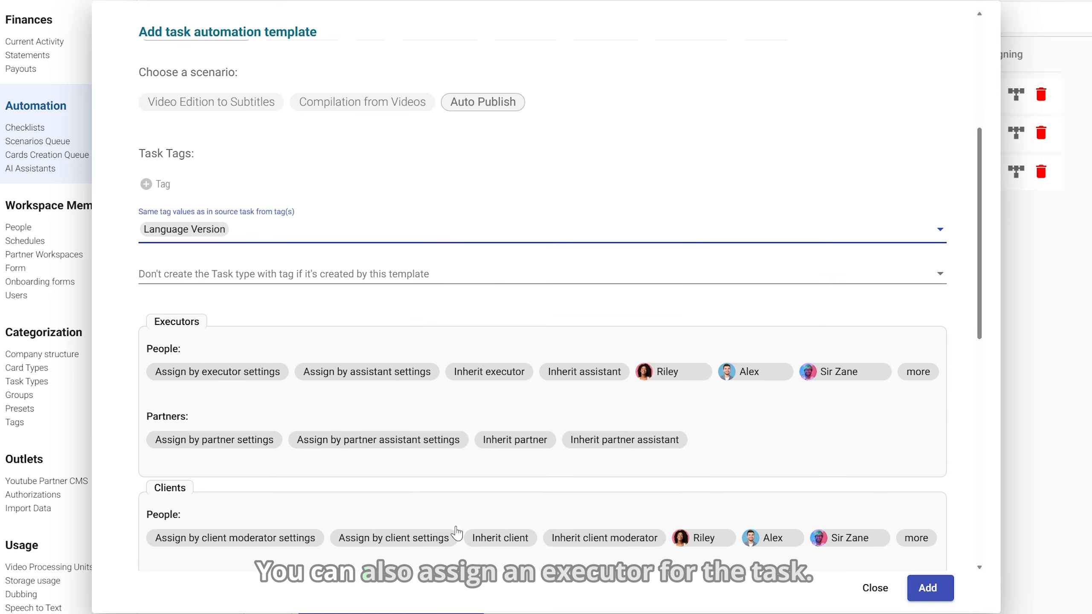
pyautogui.click(831, 384)
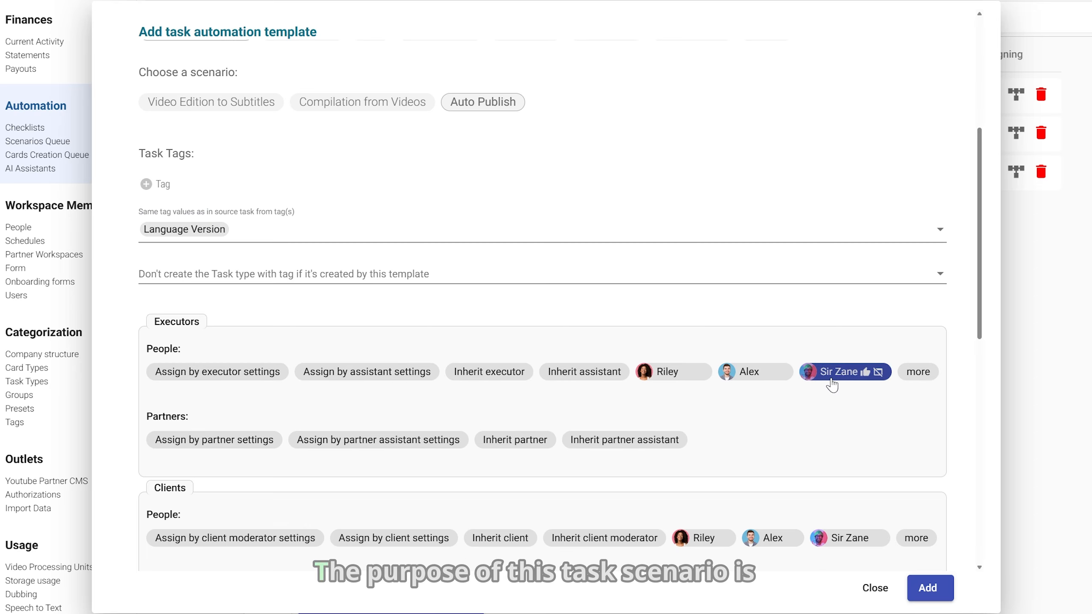
# - Prevent repeat creation of a task type already created by this template, and copy files from the approved and Ready folders
pyautogui.scroll(-10, 831, 384)
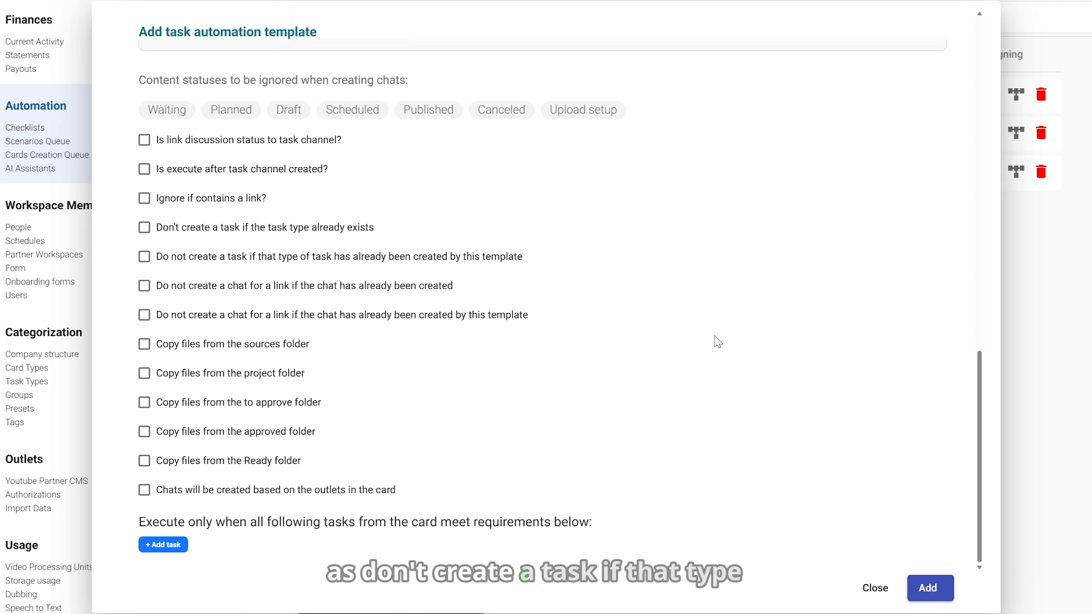
pyautogui.click(474, 260)
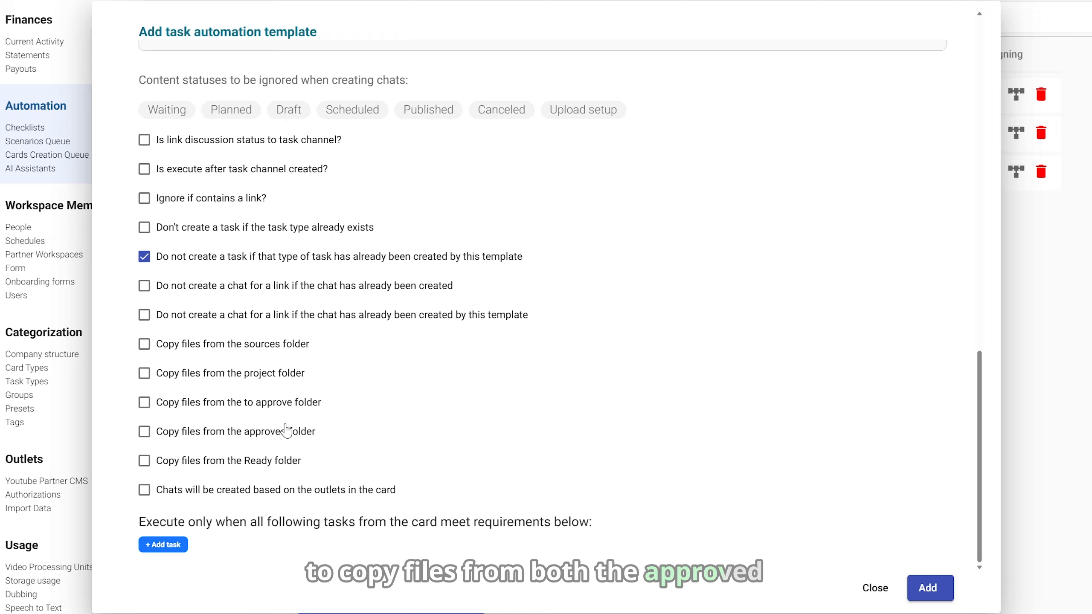
pyautogui.click(276, 433)
pyautogui.click(264, 464)
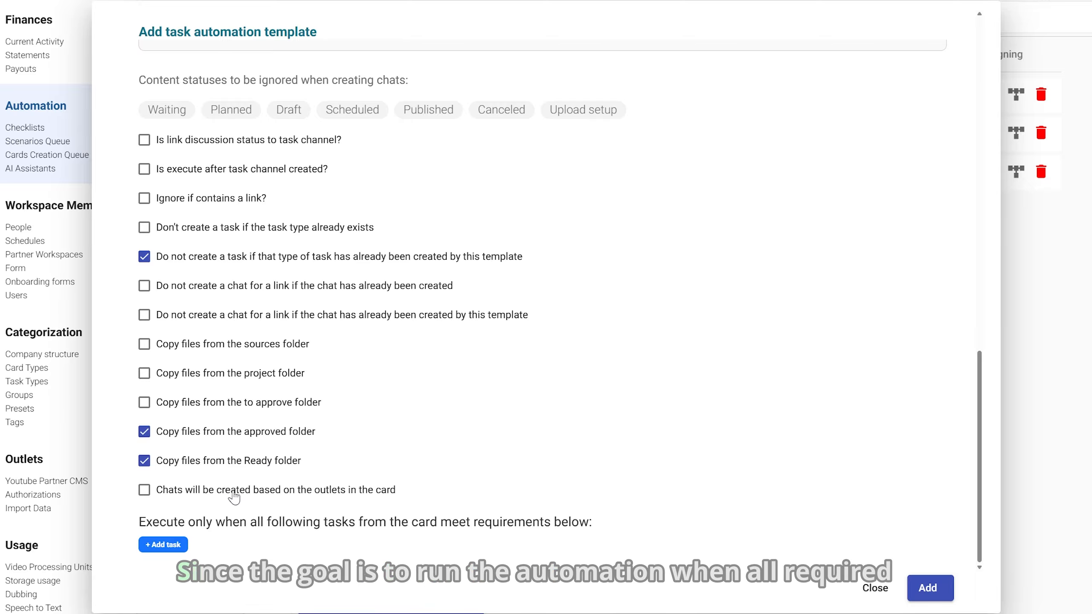
# - Add three required tasks to the template's execution conditions and set each one's status to Ready
pyautogui.click(172, 545)
pyautogui.scroll(-6, 172, 545)
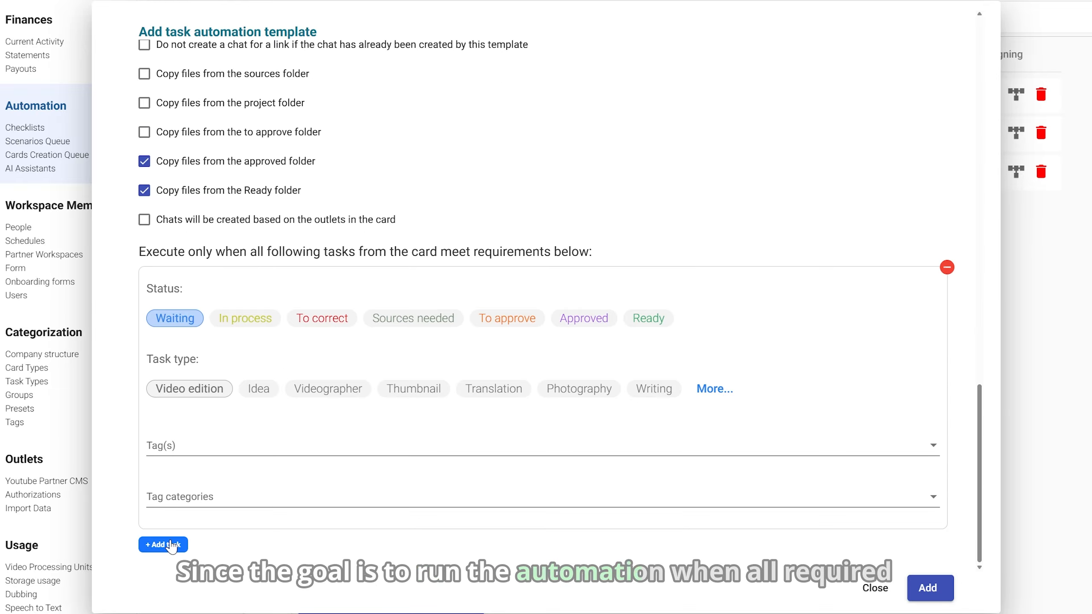
pyautogui.click(172, 545)
pyautogui.scroll(-6, 172, 545)
pyautogui.scroll(2, 171, 543)
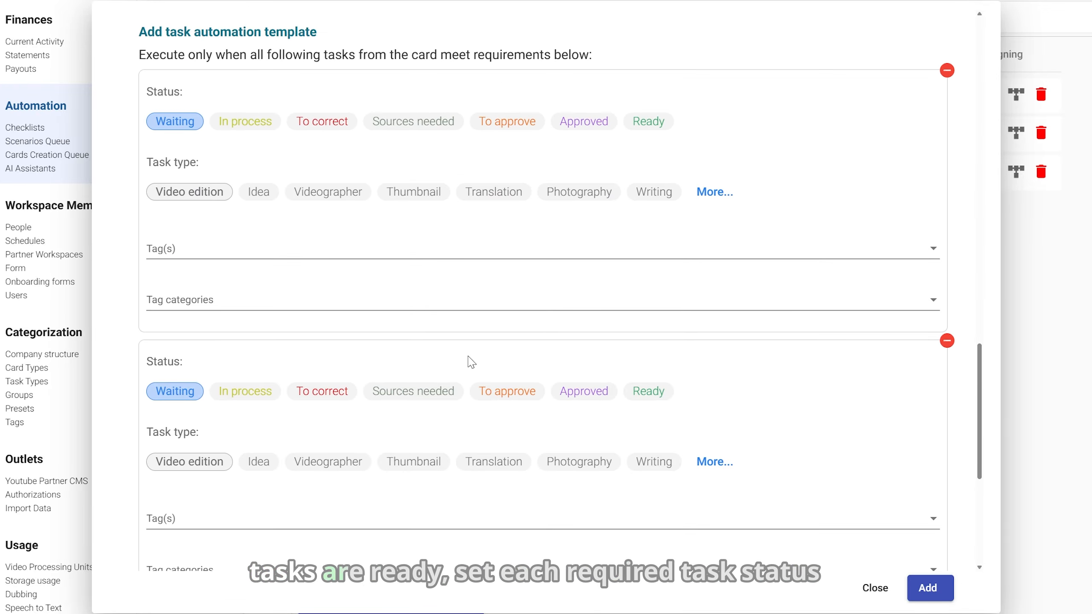
pyautogui.click(651, 123)
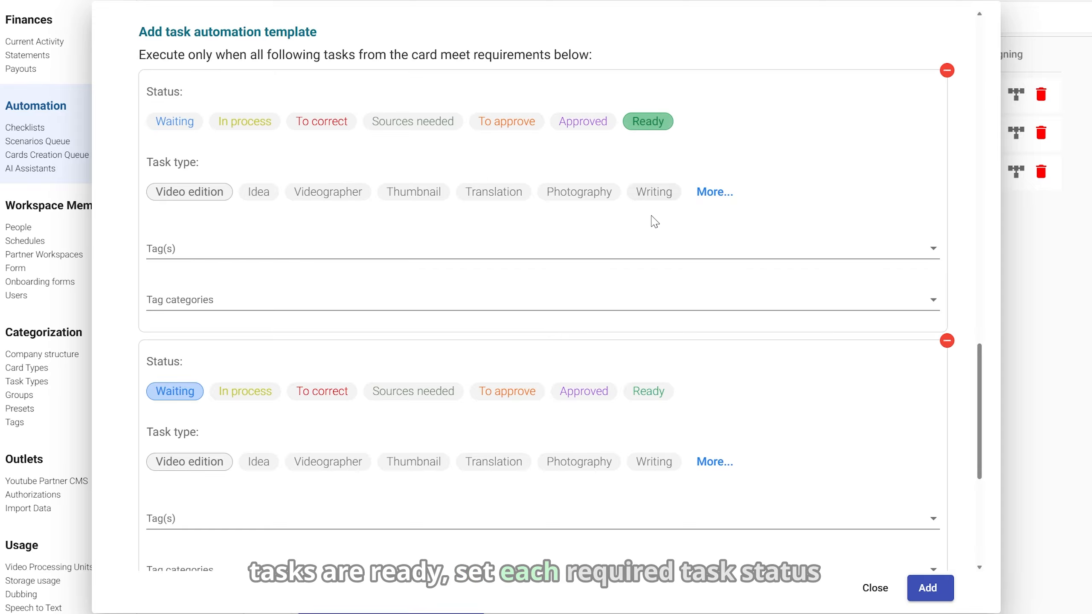
pyautogui.click(645, 394)
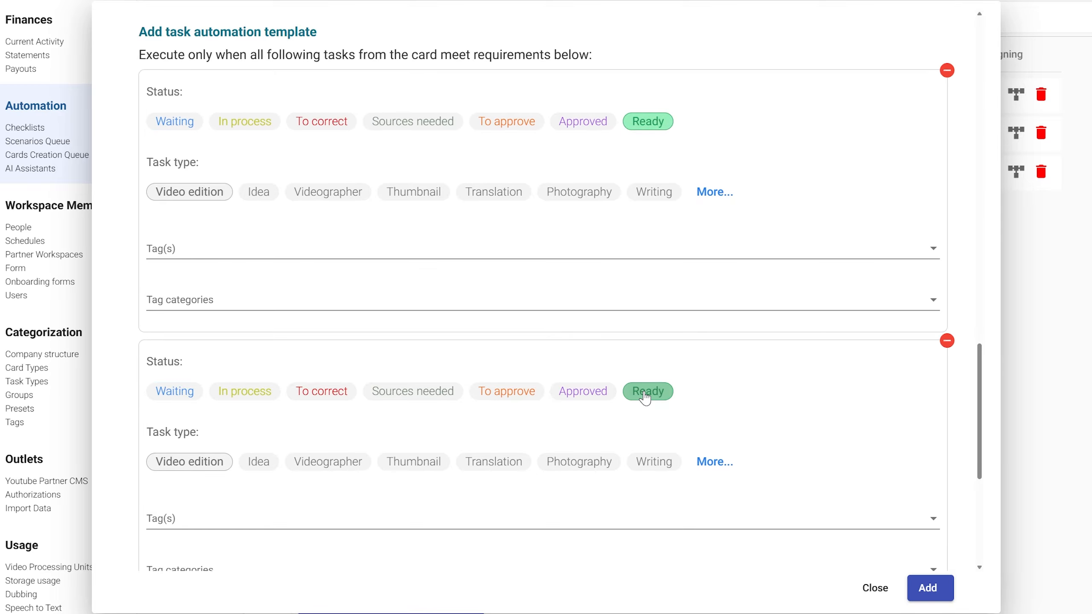
pyautogui.scroll(-1, 646, 397)
pyautogui.click(652, 382)
# - Set the three required tasks' types to Video edition, Thumbnail, and Title & Description
pyautogui.scroll(4, 652, 380)
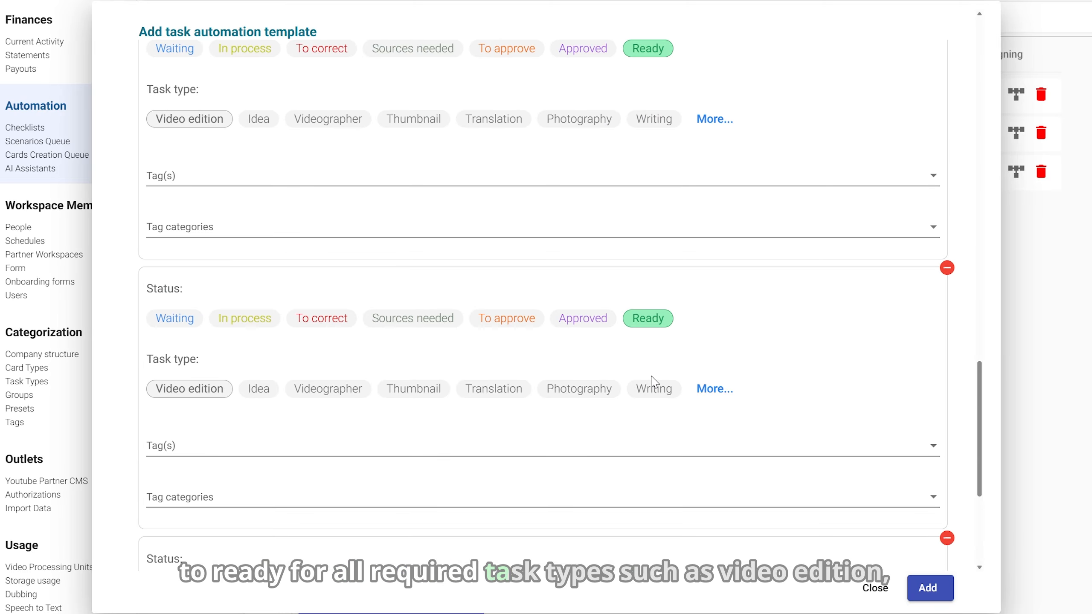
pyautogui.click(218, 191)
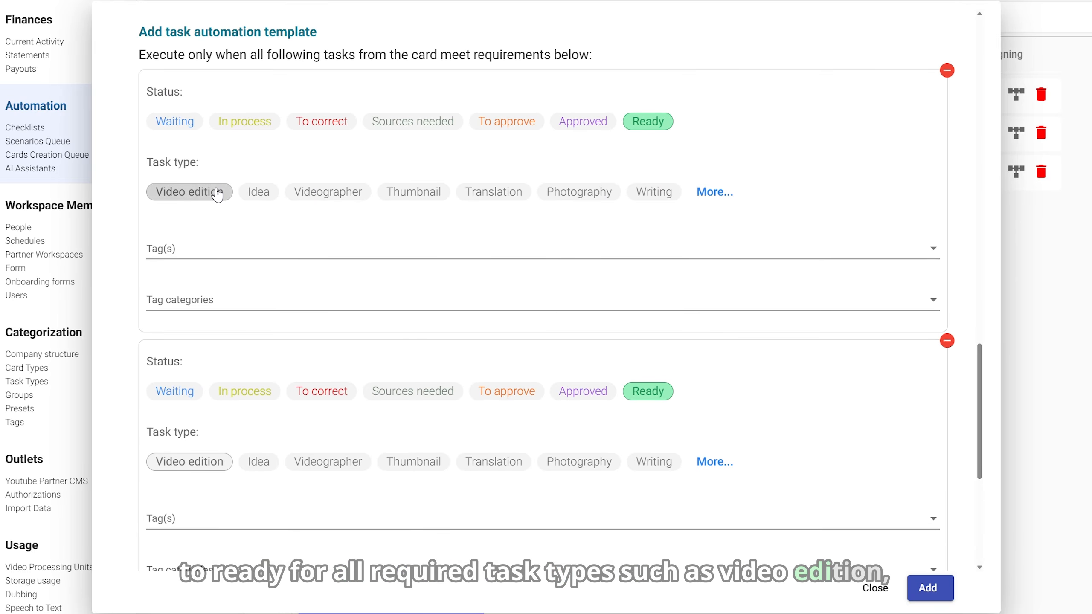
pyautogui.scroll(-5, 395, 462)
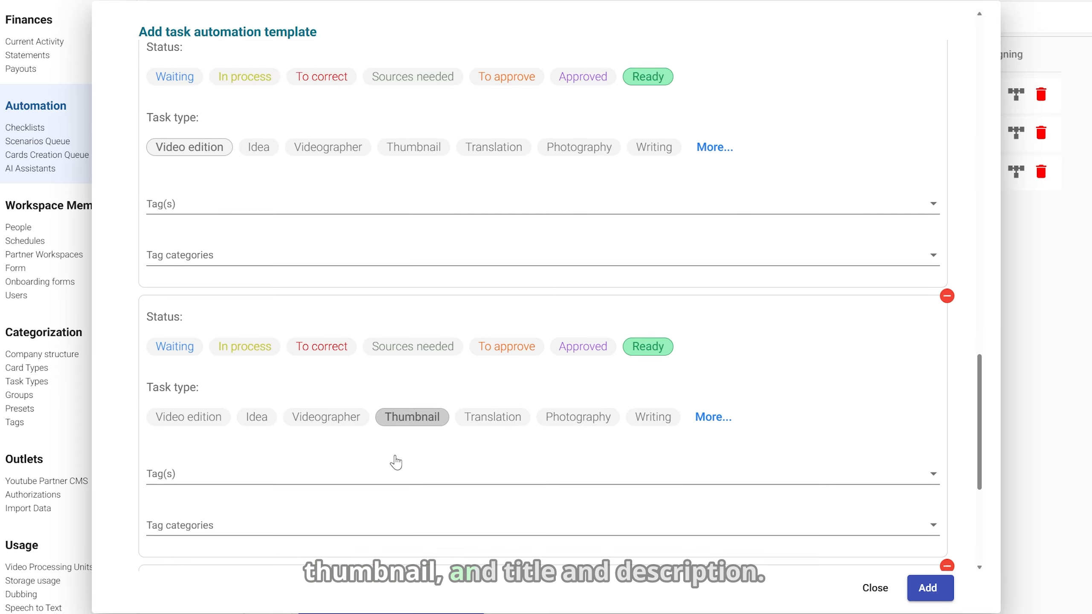
pyautogui.click(703, 445)
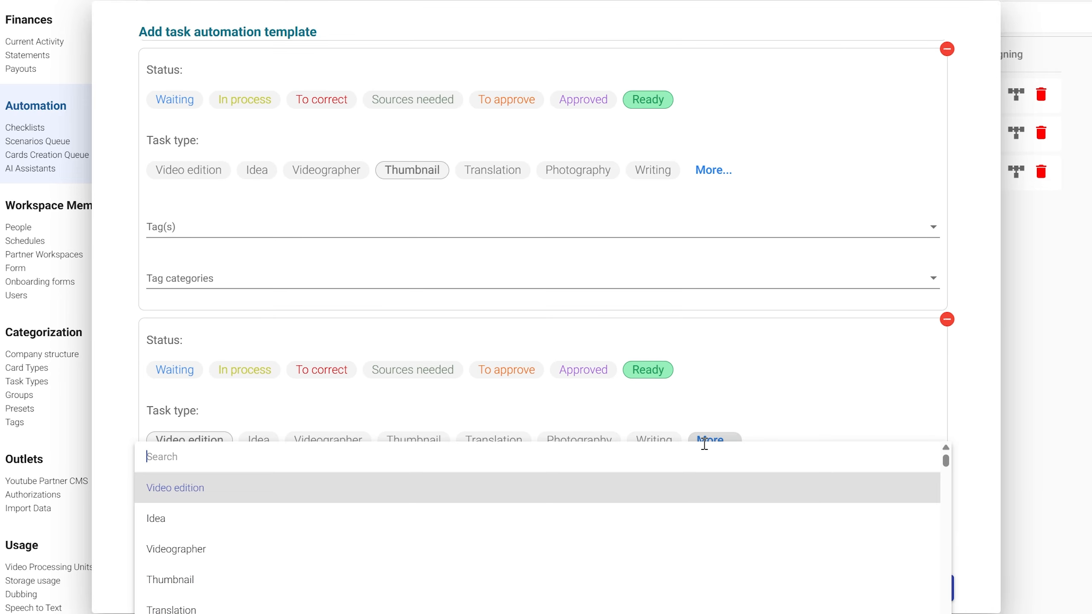
pyautogui.write('titl')
pyautogui.click(701, 489)
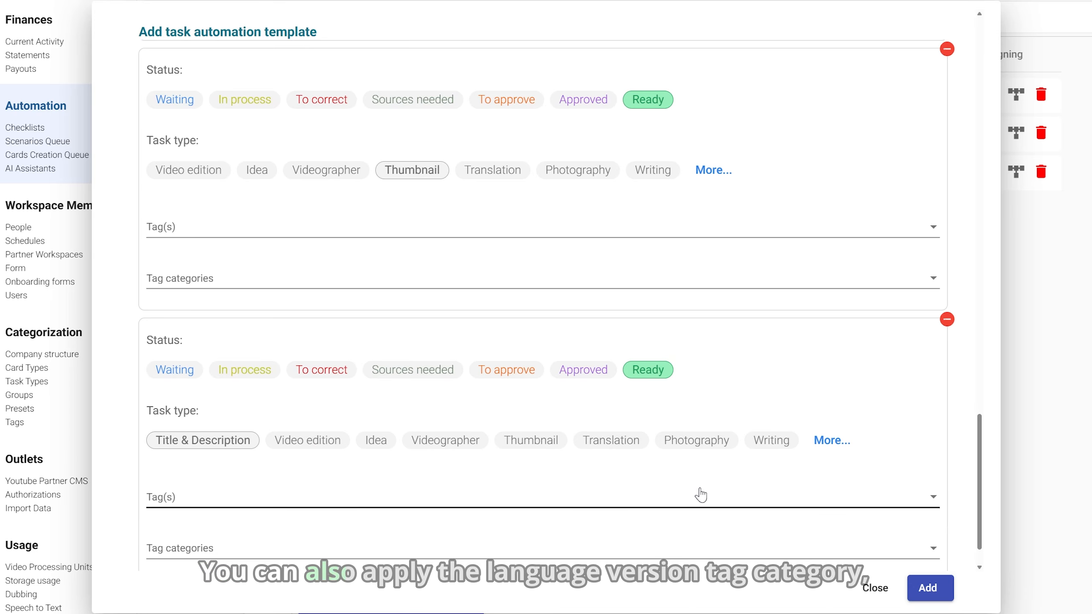
# - Apply the Language Version tag category to all three required tasks and add the Upload to Platform template
pyautogui.scroll(5, 700, 494)
pyautogui.scroll(2, 701, 494)
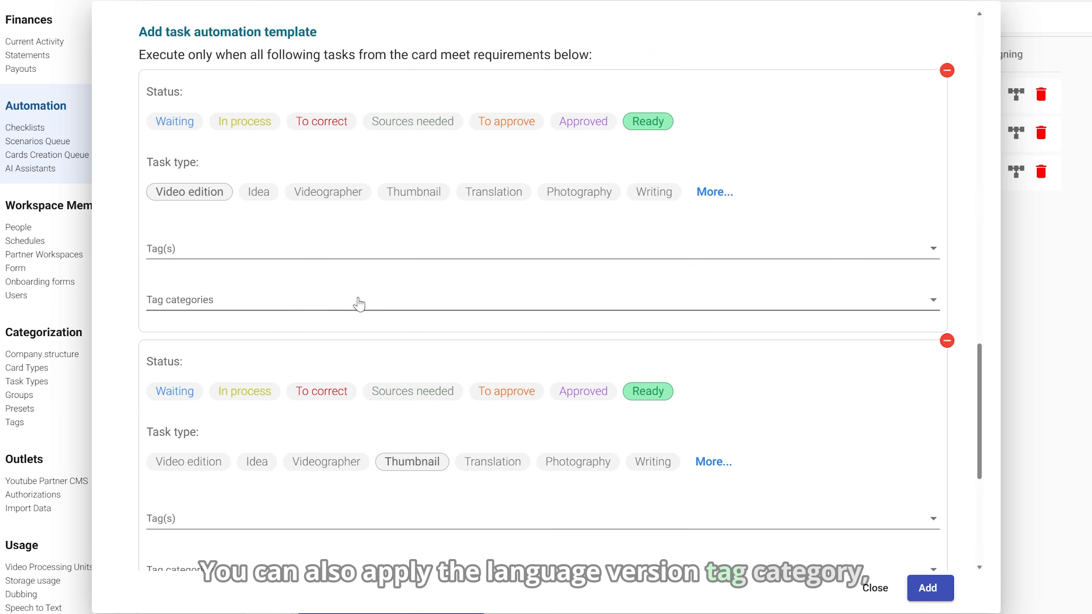
pyautogui.click(340, 297)
pyautogui.write('Language Version')
pyautogui.click(354, 363)
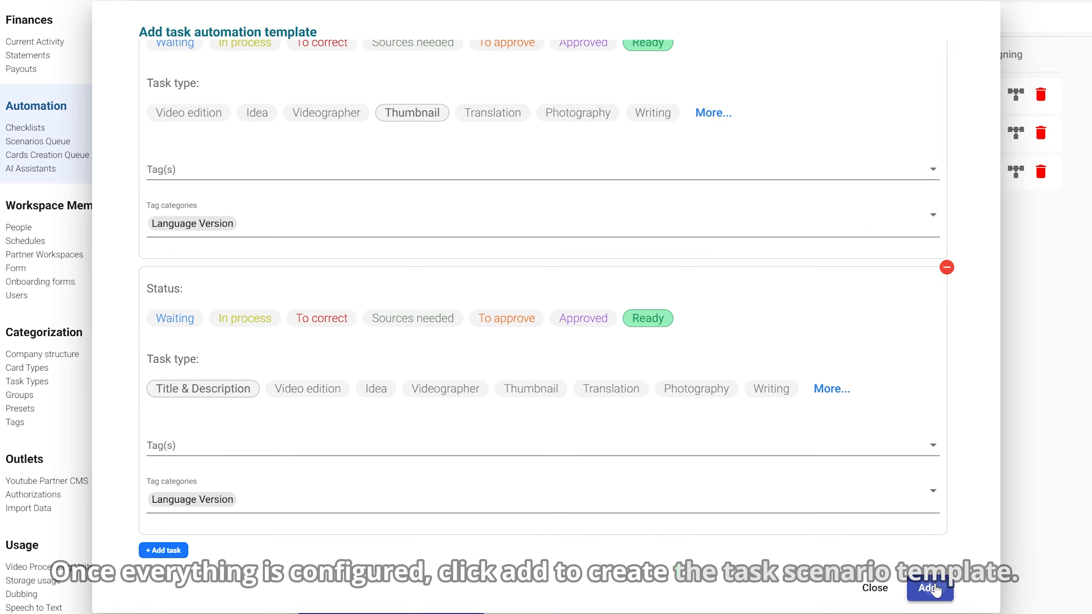
pyautogui.click(916, 589)
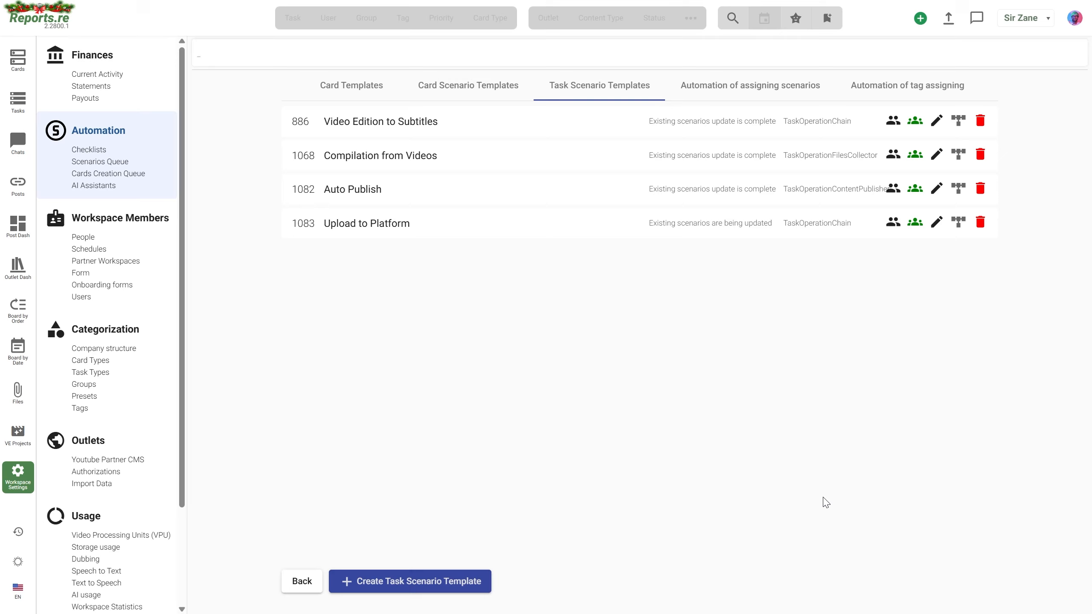
# - Start a card template titled "Sir Zane Nature Video" with the card title "Video Title" and the card type Content
pyautogui.click(373, 98)
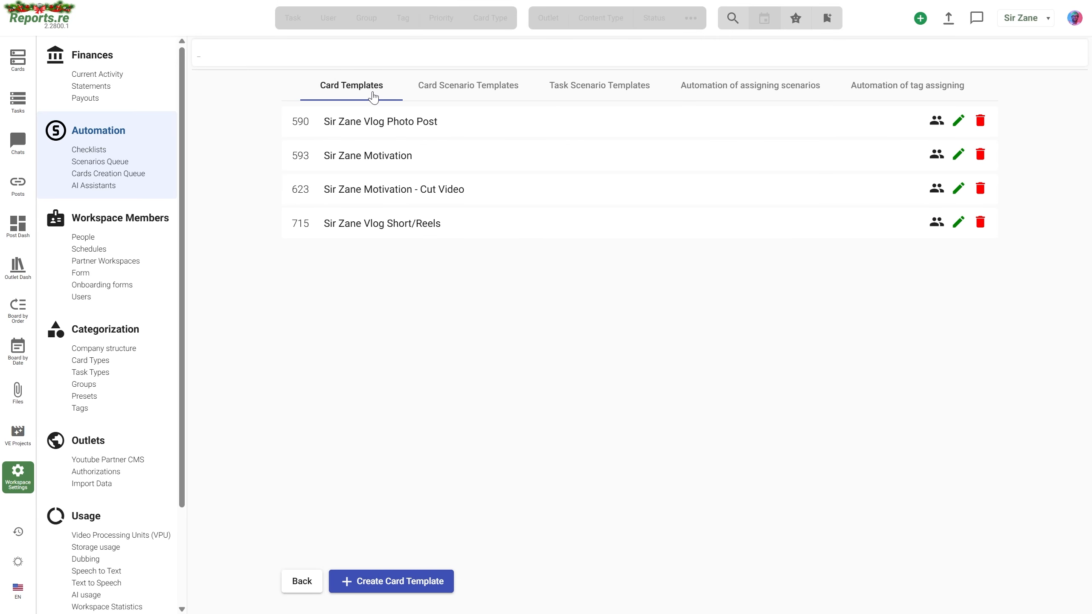
pyautogui.click(407, 582)
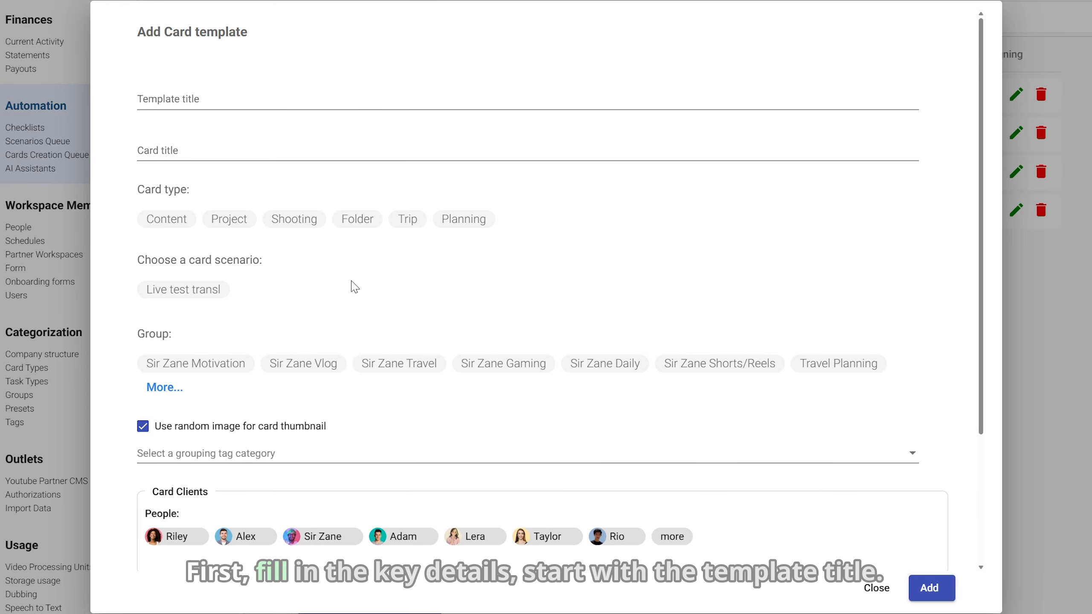
pyautogui.click(361, 96)
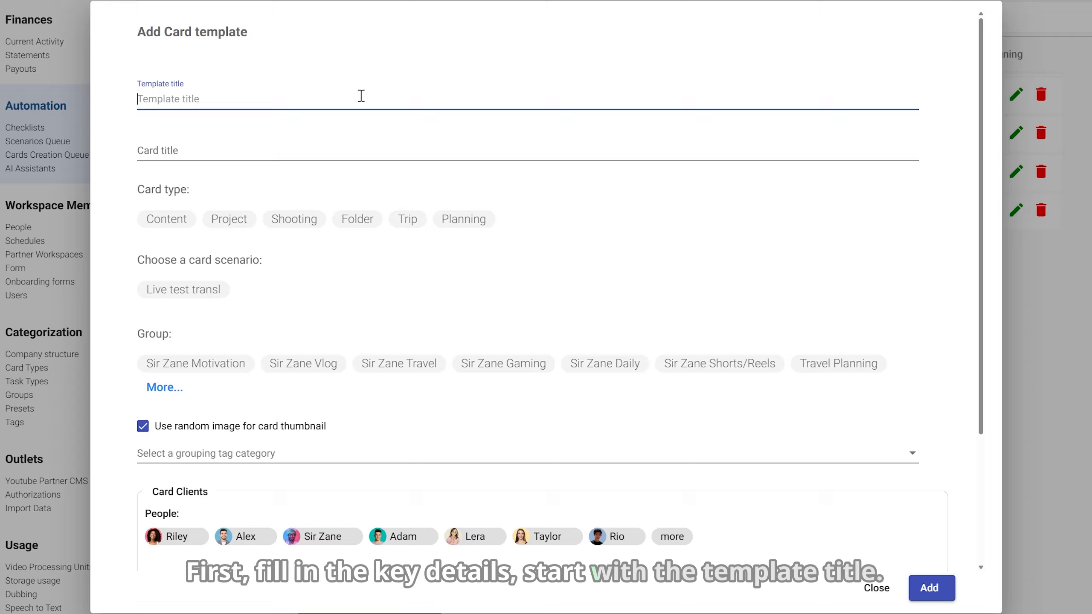
pyautogui.write('Sir Zane Nature Video')
pyautogui.click(342, 149)
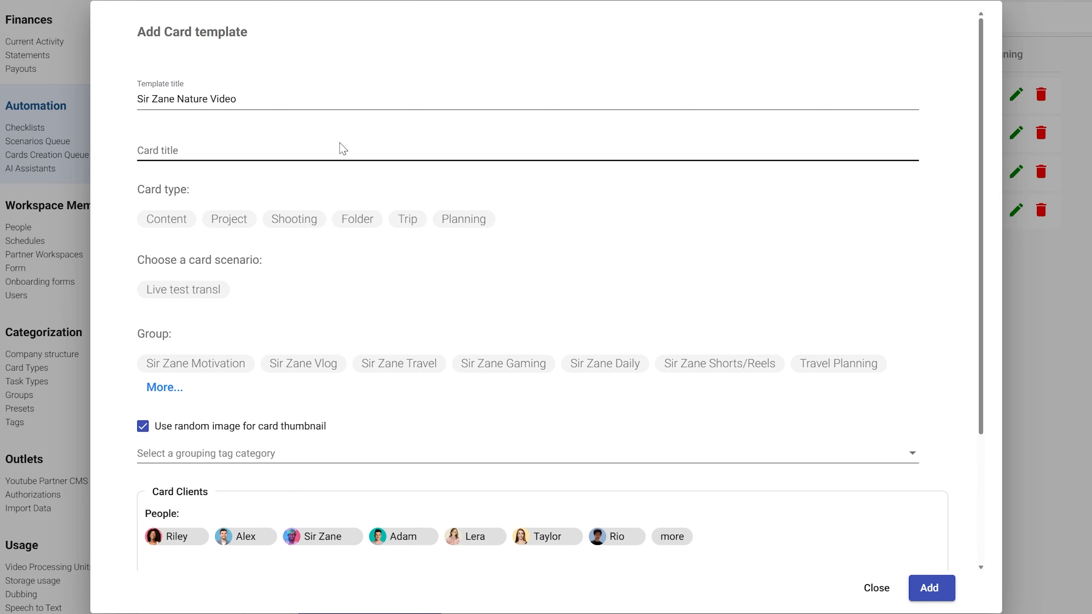
pyautogui.write('Video Title')
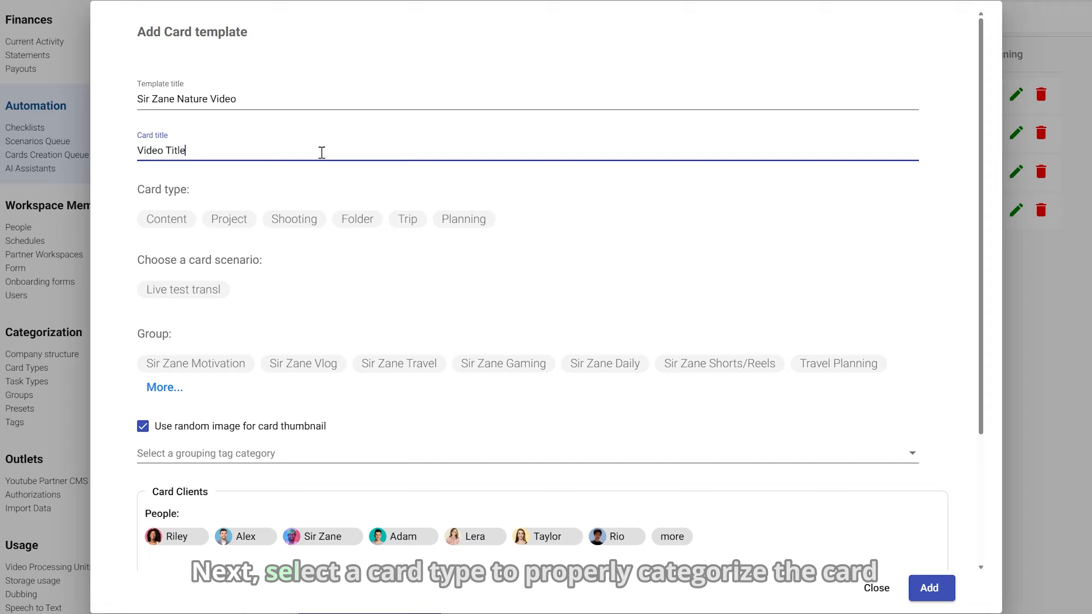
pyautogui.click(179, 220)
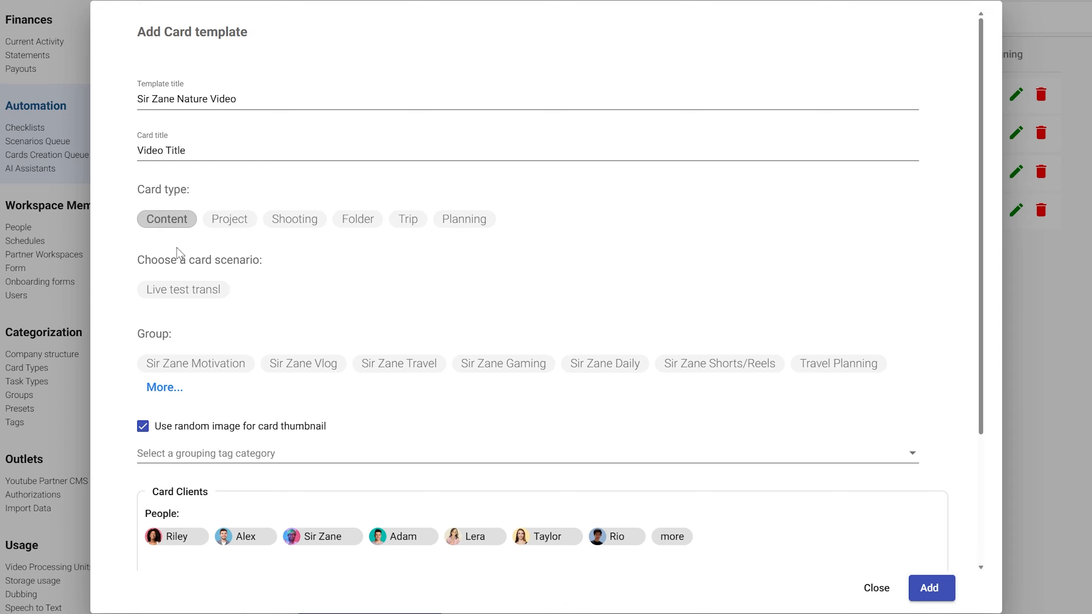
# - Assign the Sir Zane Nature group to the card template
pyautogui.click(160, 386)
pyautogui.write('Sir Zane Nature')
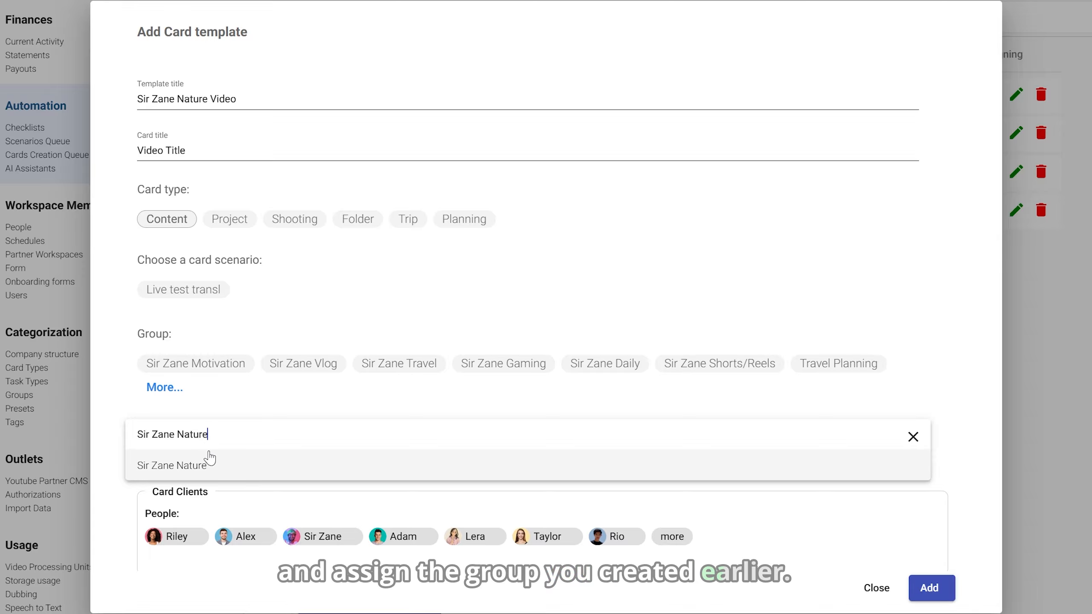
pyautogui.click(214, 464)
# - Add a Video edition task to the template with Middle priority and the Upload to Platform scenario
pyautogui.scroll(-4, 215, 463)
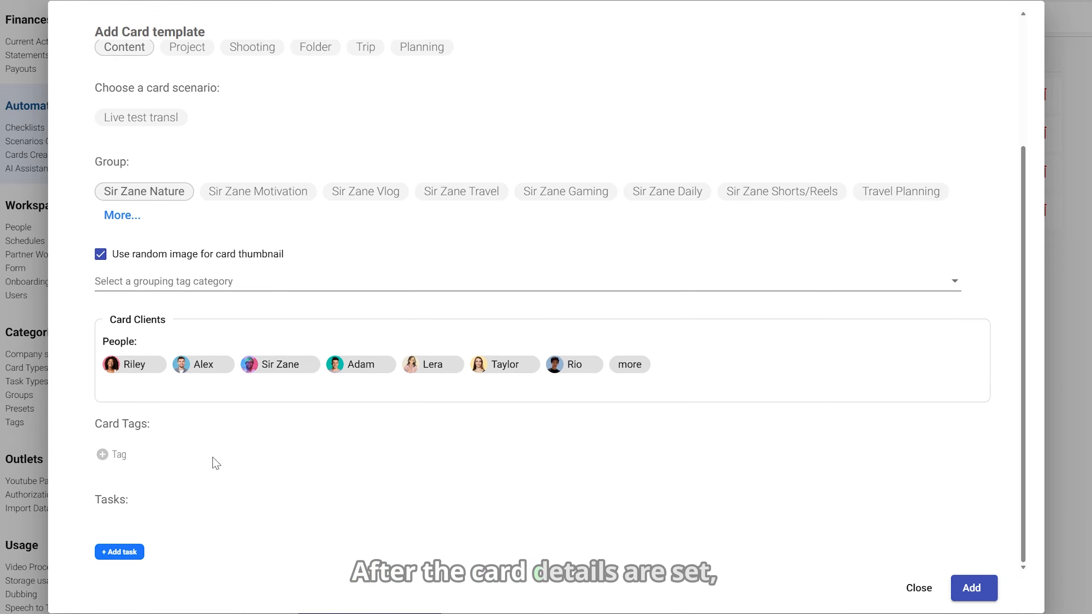
pyautogui.click(120, 552)
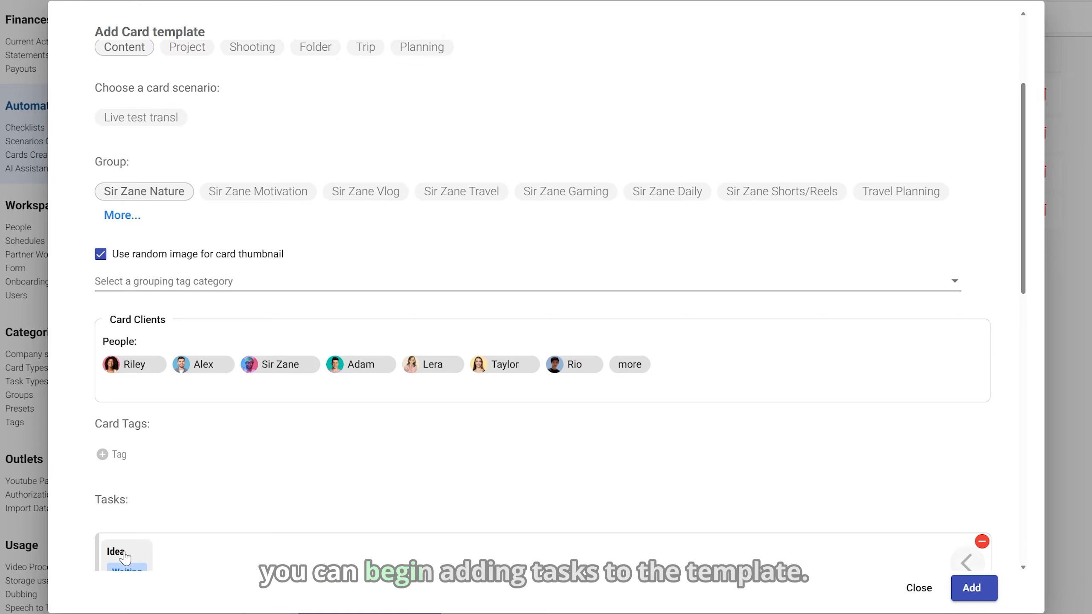
pyautogui.scroll(-10, 125, 558)
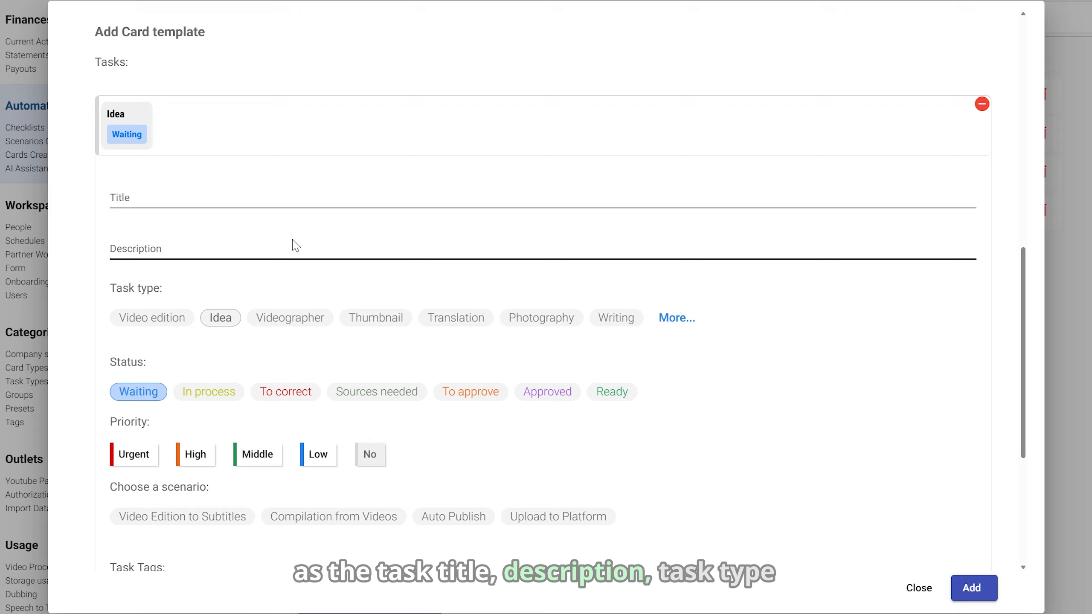
pyautogui.click(163, 317)
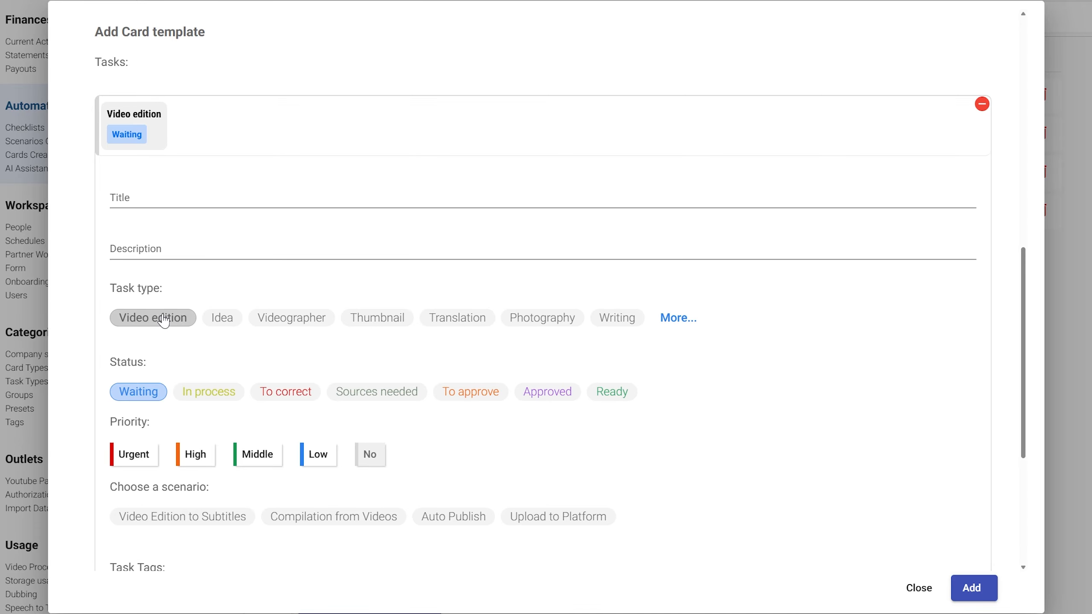
pyautogui.click(261, 454)
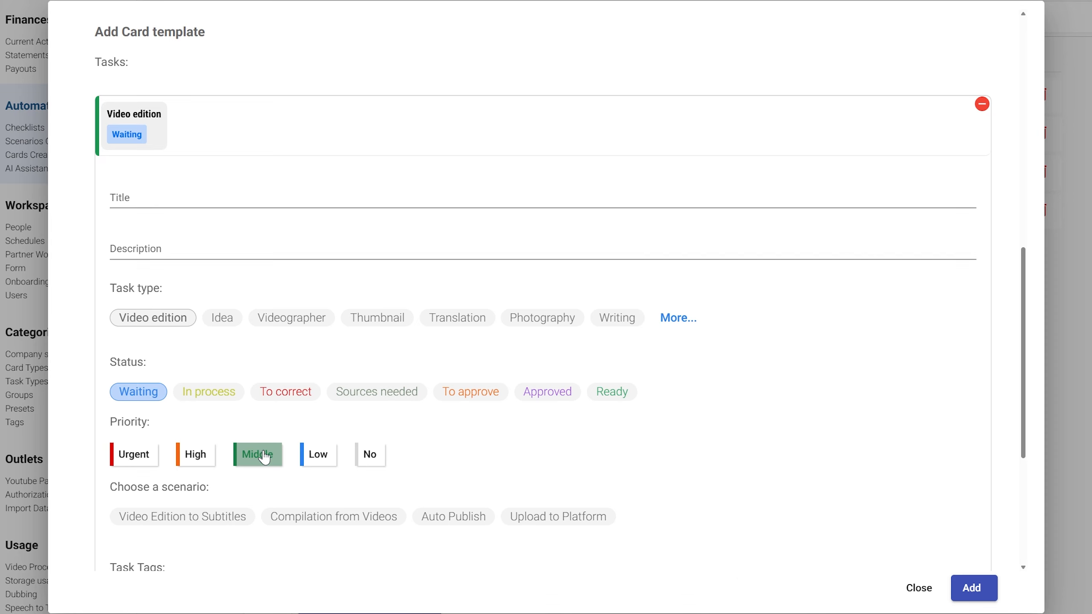
pyautogui.click(553, 522)
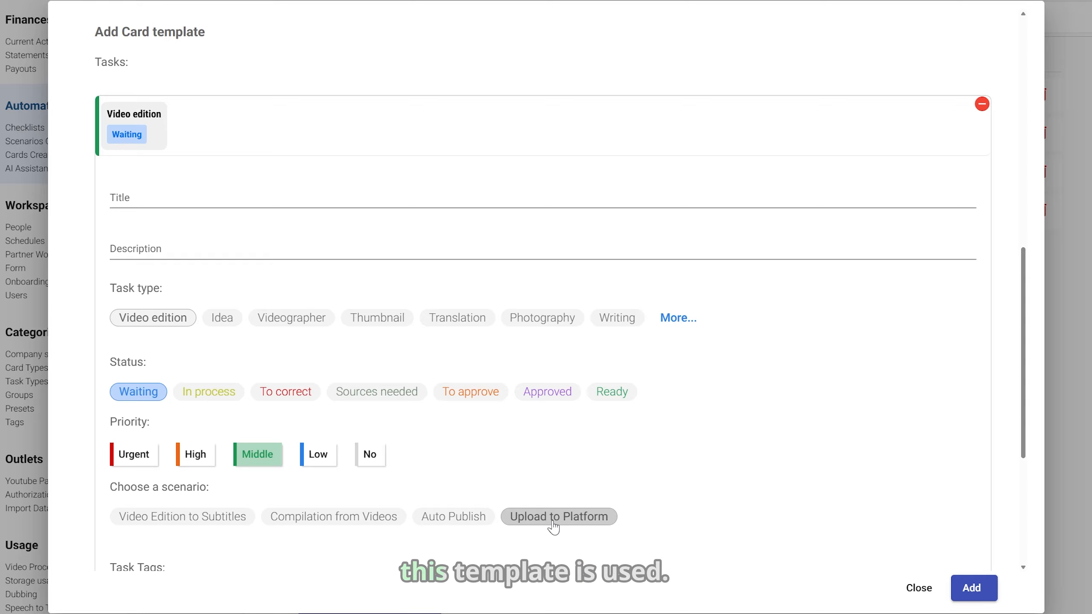
# - Tag the Video edition task with the English language version and assign a team member as its executor
pyautogui.scroll(-5, 554, 527)
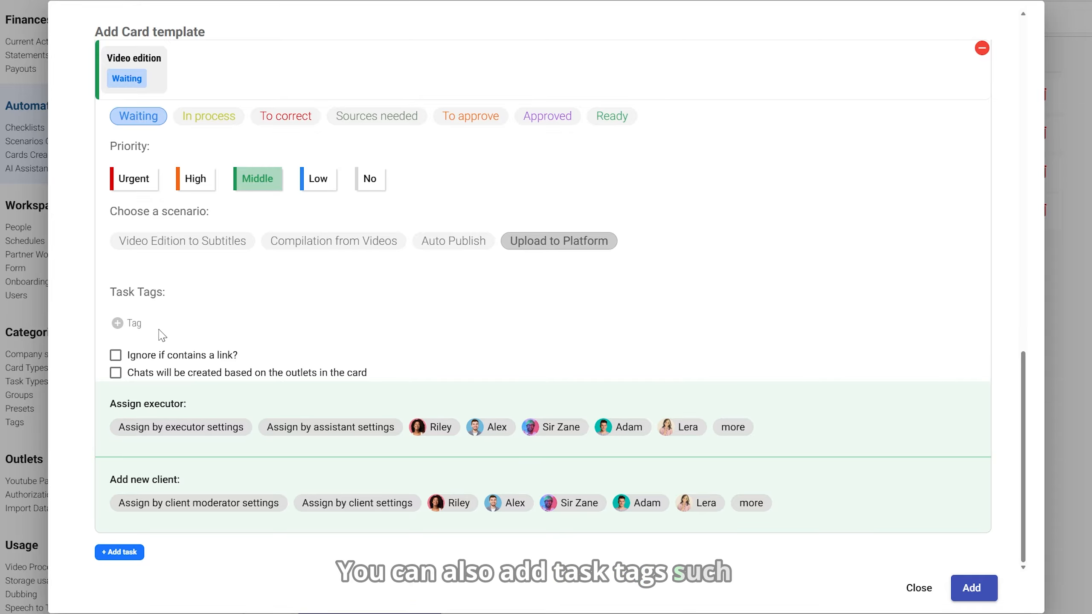
pyautogui.click(141, 329)
pyautogui.scroll(-5, 139, 329)
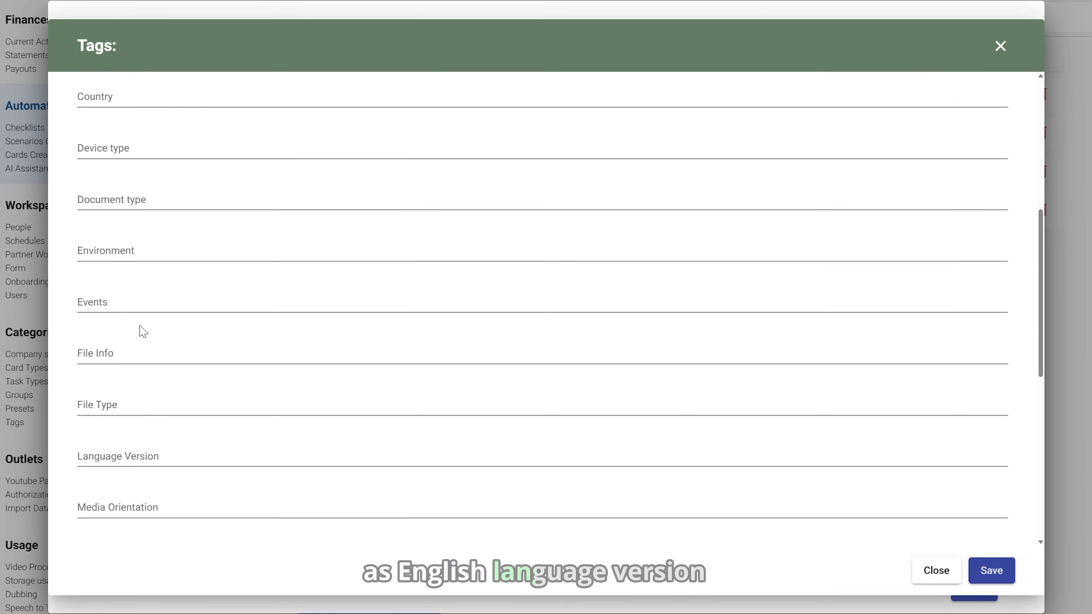
pyautogui.click(141, 452)
pyautogui.write('English')
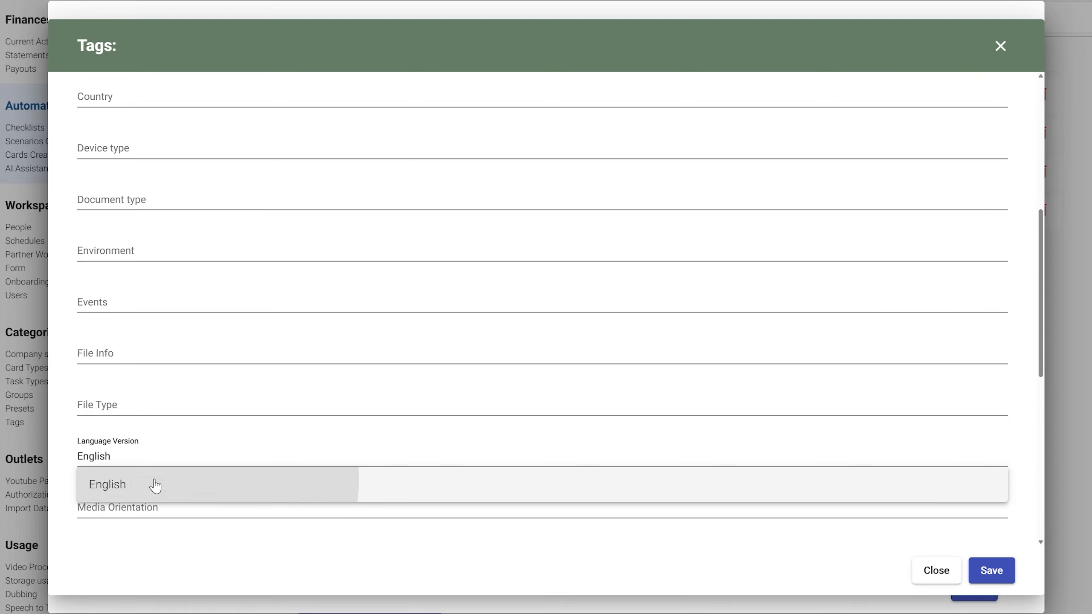
pyautogui.click(151, 485)
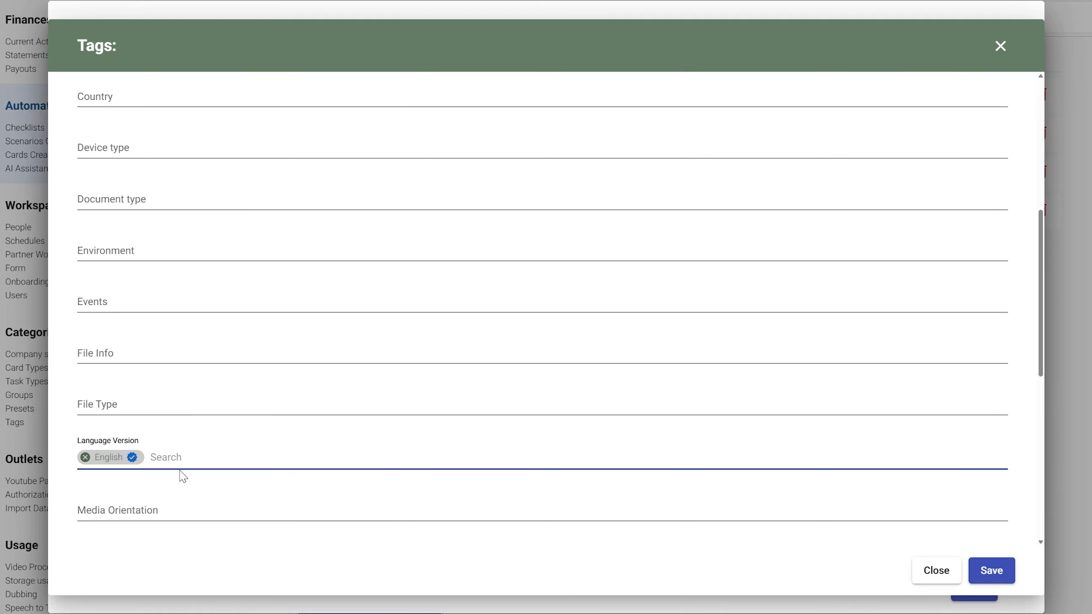
pyautogui.click(1009, 581)
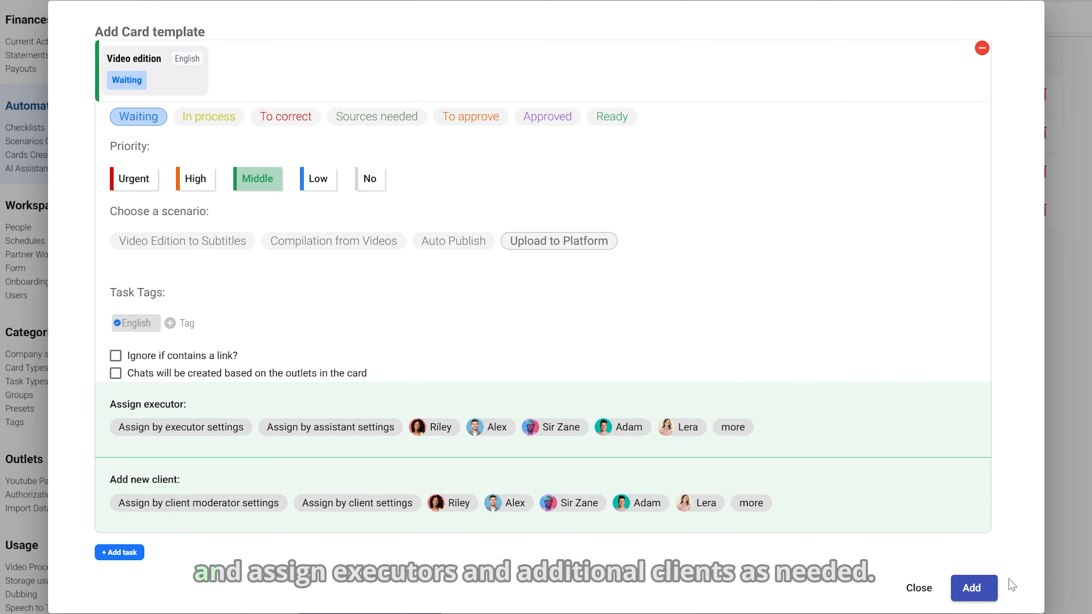
pyautogui.click(490, 429)
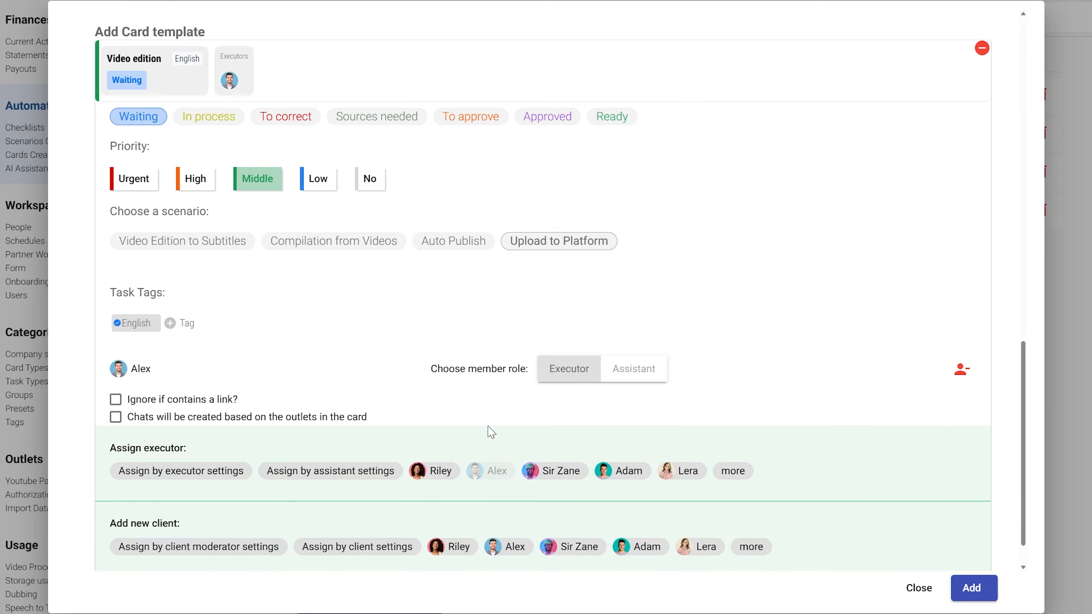
# - Review the scenario, tag and executor settings of the Thumbnail and Title & Description tasks
pyautogui.scroll(-1, 491, 432)
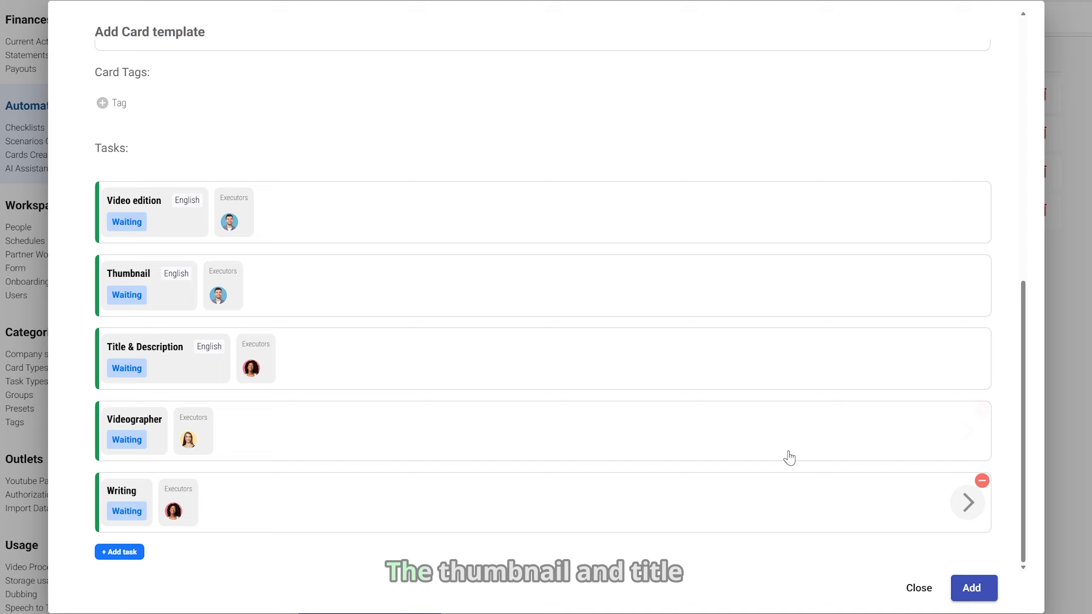
pyautogui.click(966, 307)
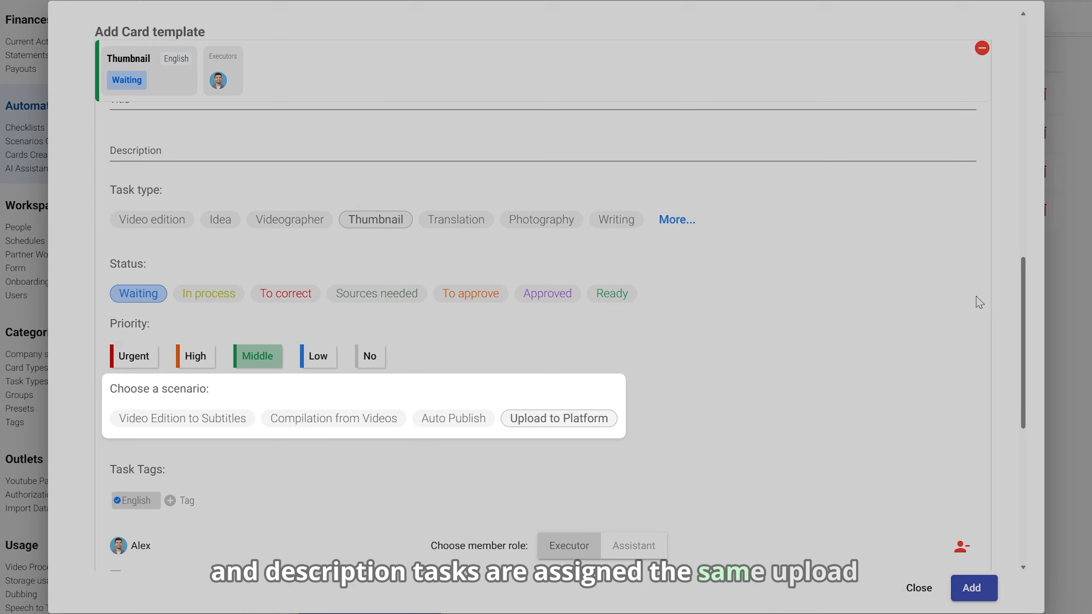
pyautogui.scroll(-8, 976, 301)
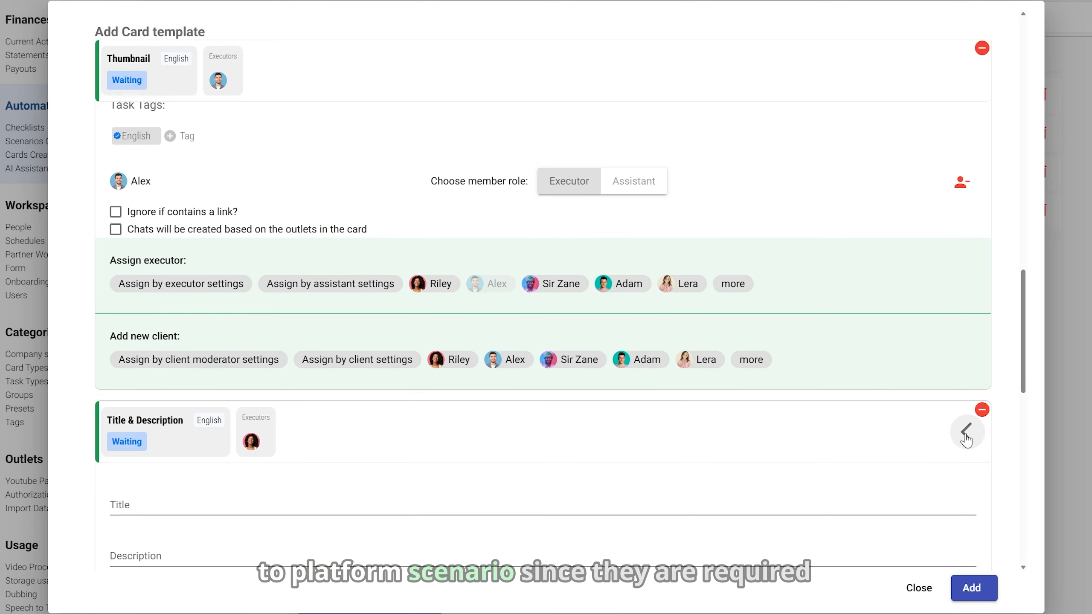
pyautogui.scroll(-8, 965, 435)
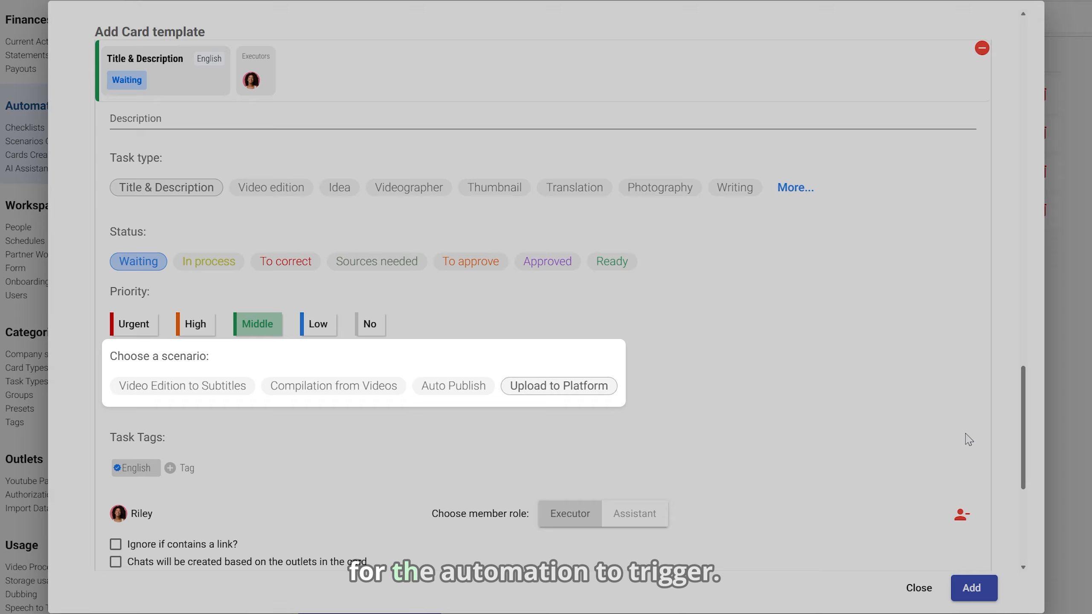
pyautogui.scroll(-7, 968, 439)
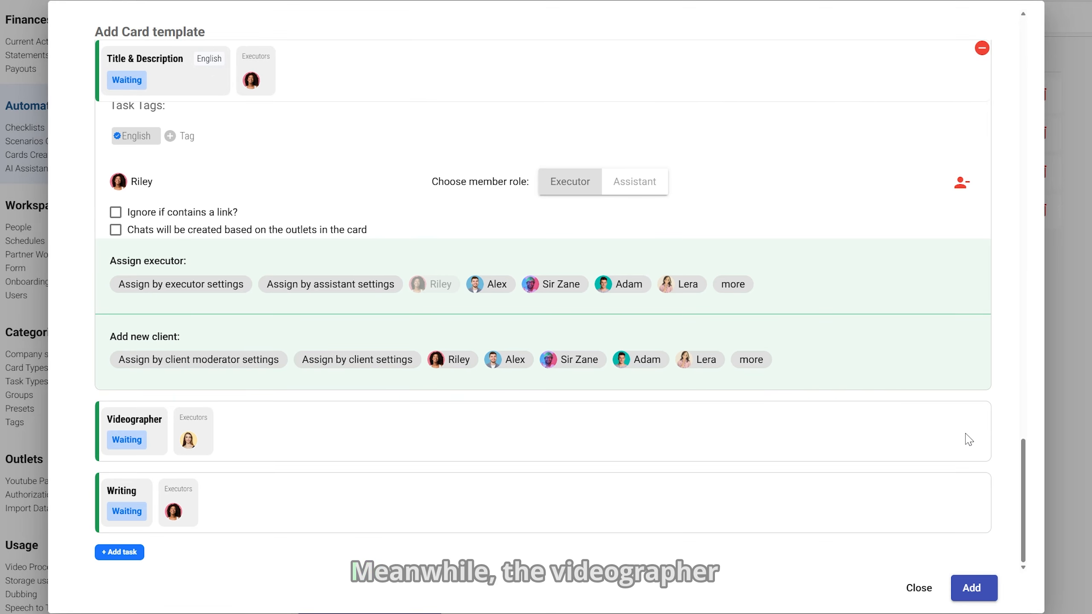
# - Check the settings of the Videographer and Writing tasks and save the card template
pyautogui.click(967, 439)
pyautogui.scroll(-7, 967, 438)
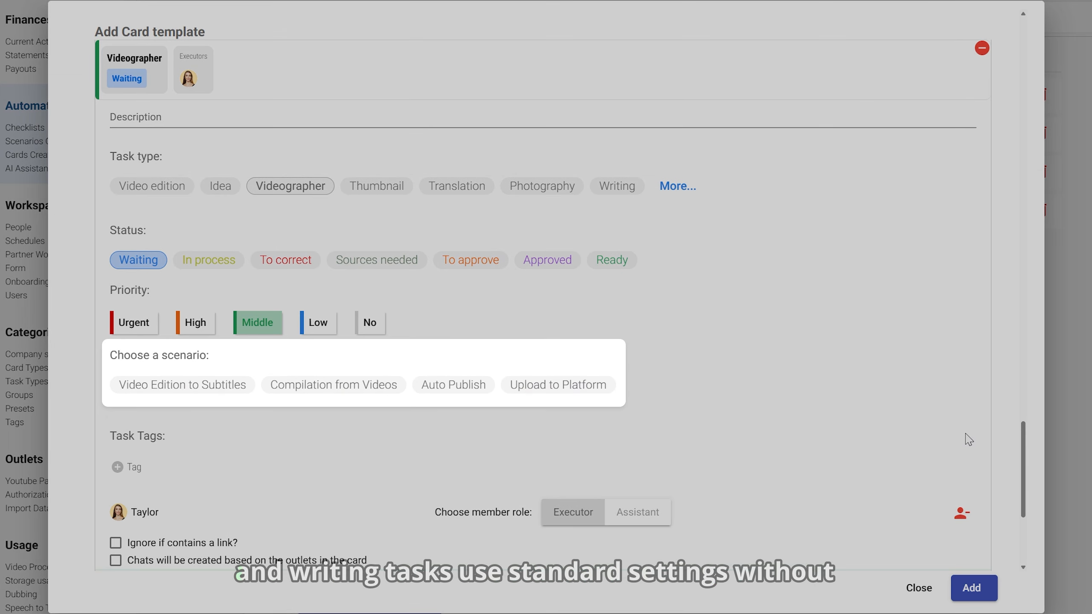
pyautogui.scroll(-5, 968, 439)
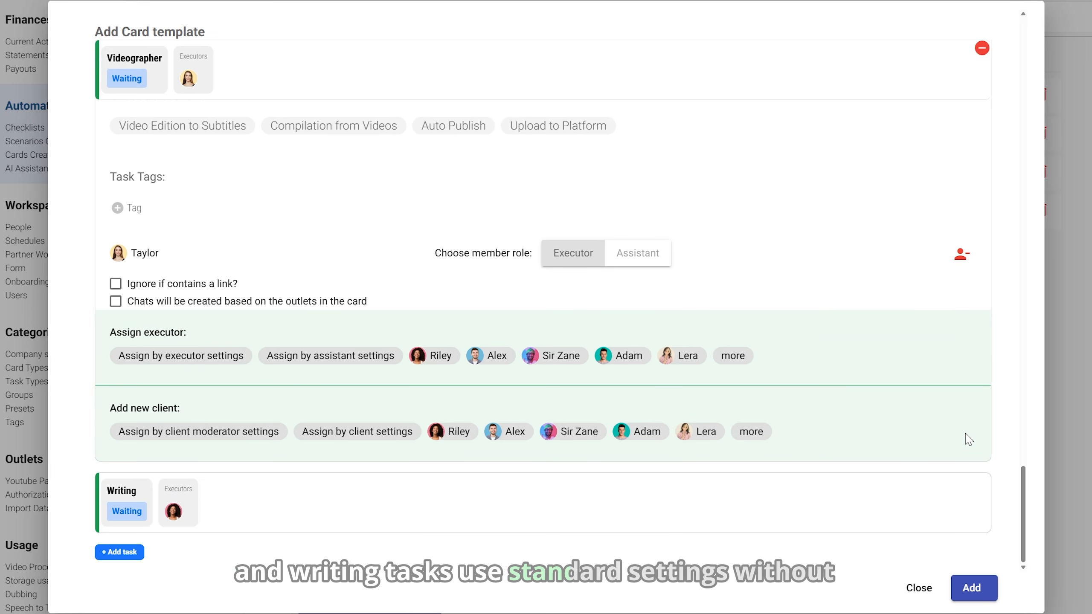
pyautogui.click(966, 507)
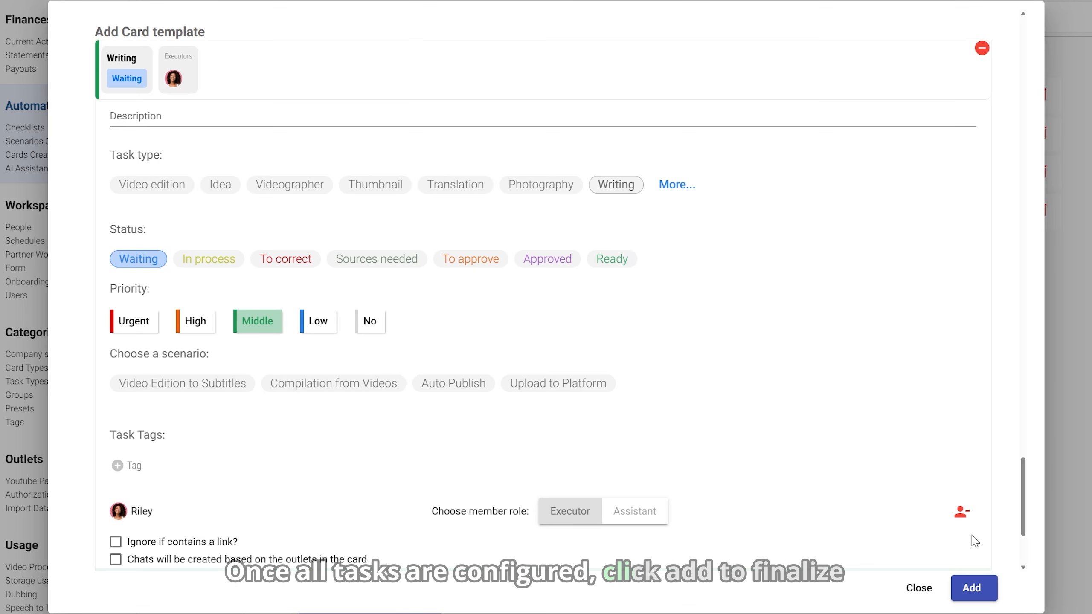
pyautogui.click(989, 593)
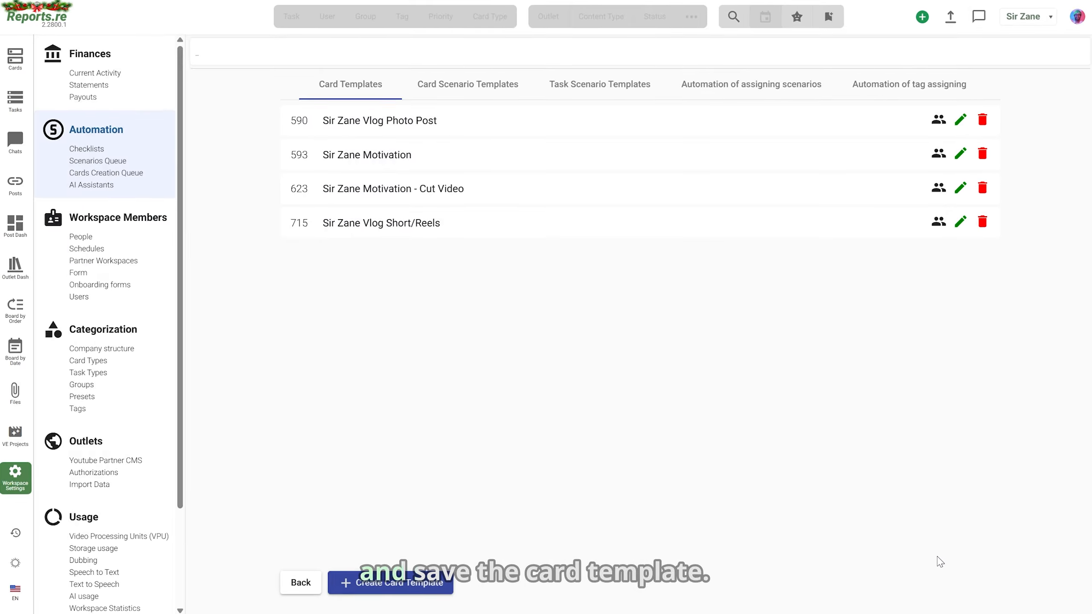